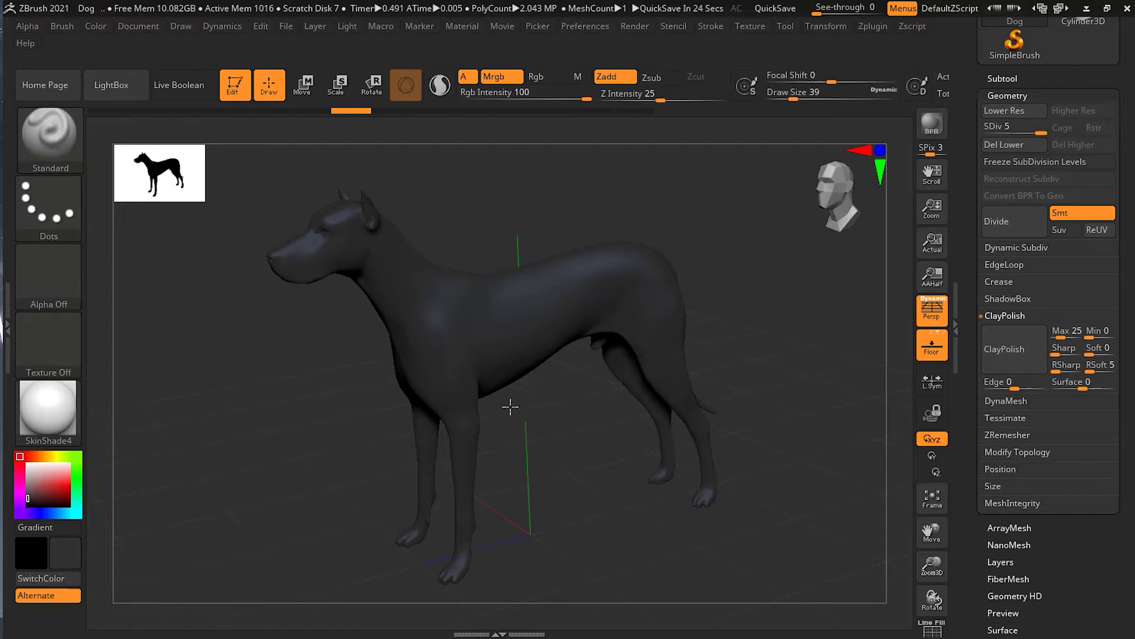
Step: Sculpt a row of slanted raised strokes along the dog's flank with the Standard brush at Z Intensity 25
mouse_move(511, 407)
ctrl+right_down()
mouse_move(589, 403)
mouse_move(590, 441)
mouse_move(585, 414)
ctrl+right_up()
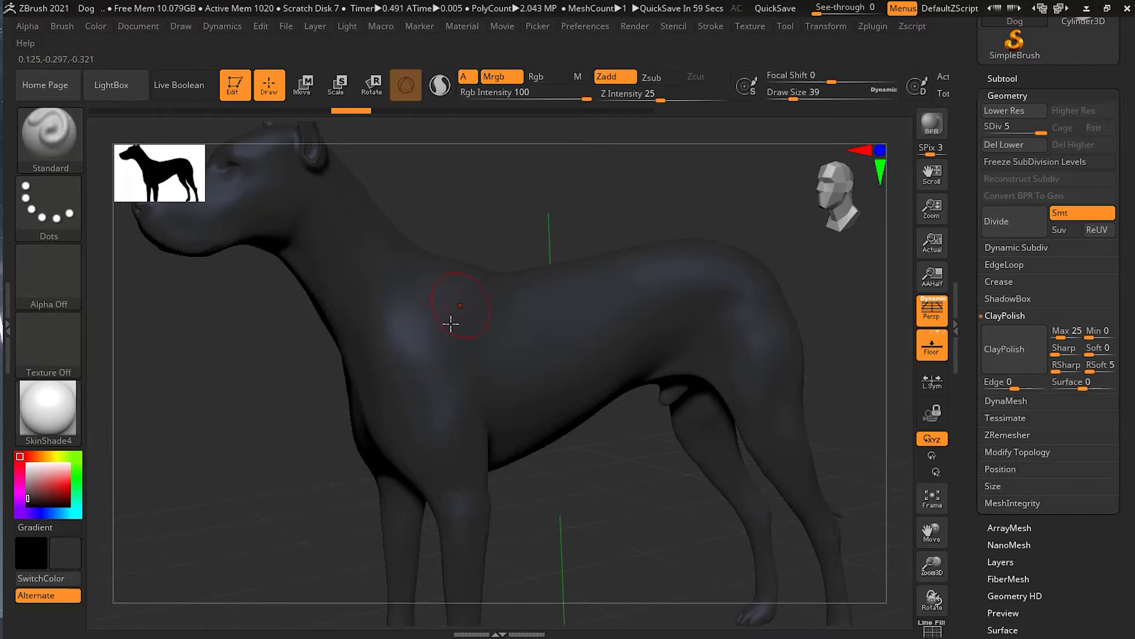
drag(450, 320, 427, 388)
drag(510, 307, 461, 385)
mouse_move(567, 303)
mouse_down()
mouse_move(510, 390)
mouse_move(527, 400)
mouse_up()
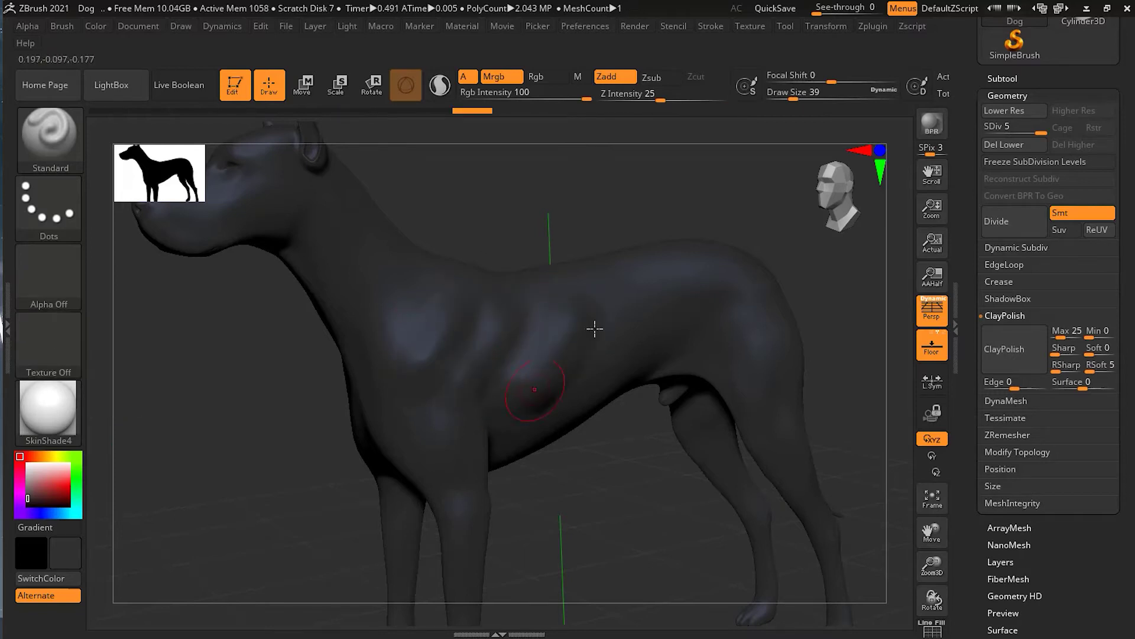
mouse_move(615, 300)
mouse_down()
mouse_move(574, 381)
mouse_move(609, 382)
mouse_up()
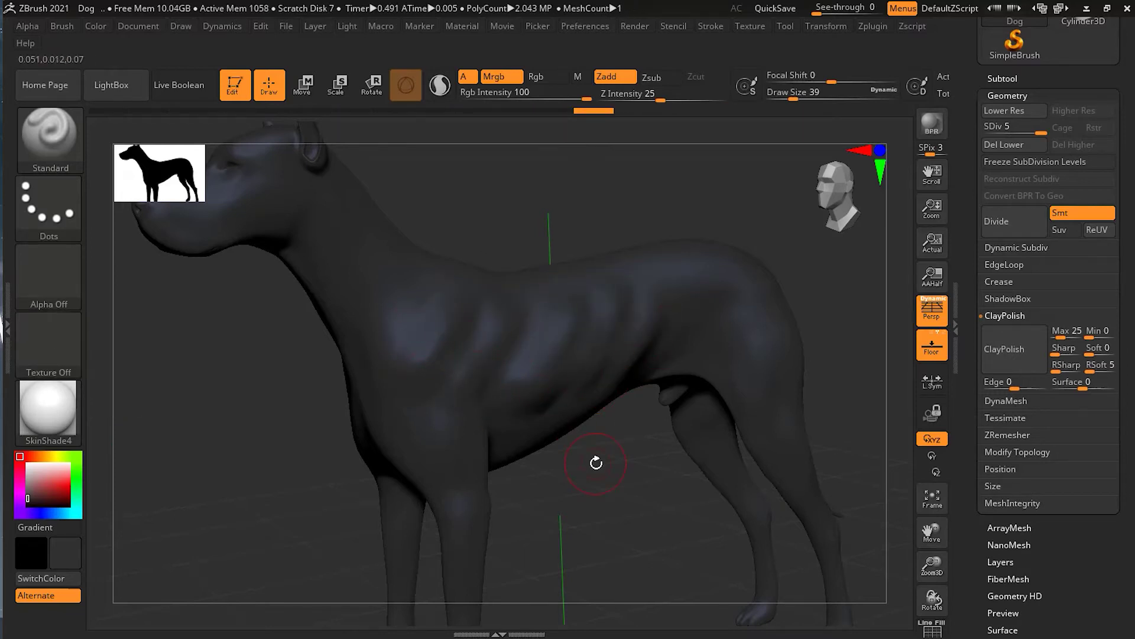
Step: Undo all the raised strokes on the dog's flank
key(ctrl)
key(ctrl+z)
key(ctrl+z)
key(ctrl+z)
key(ctrl+z)
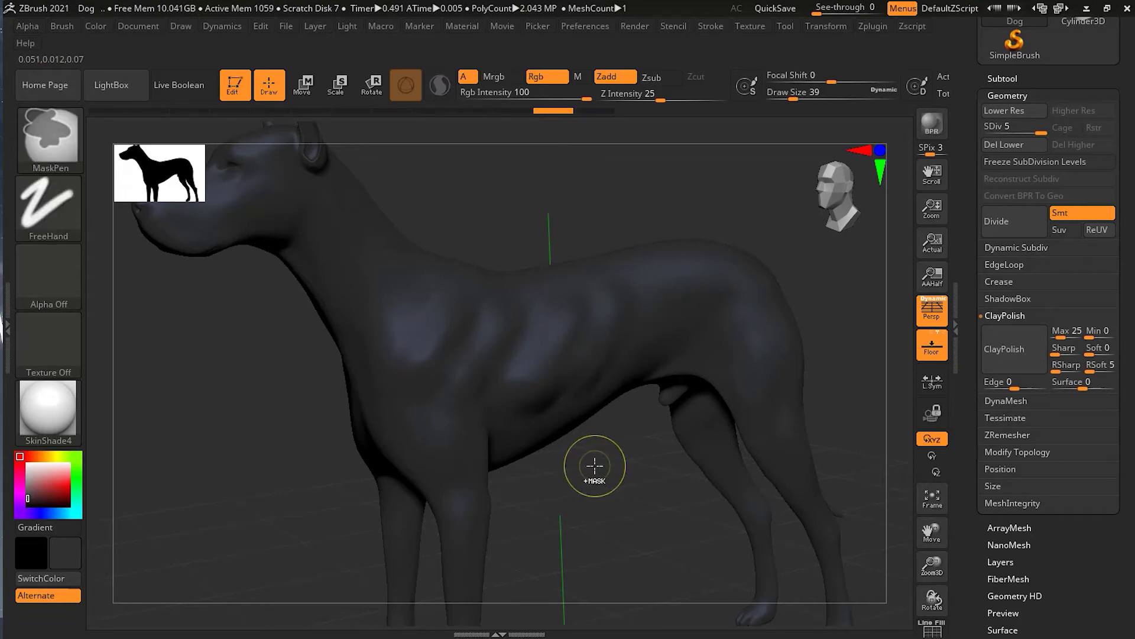
key(ctrl+z)
key(ctrl+z)
key(ctrl+z)
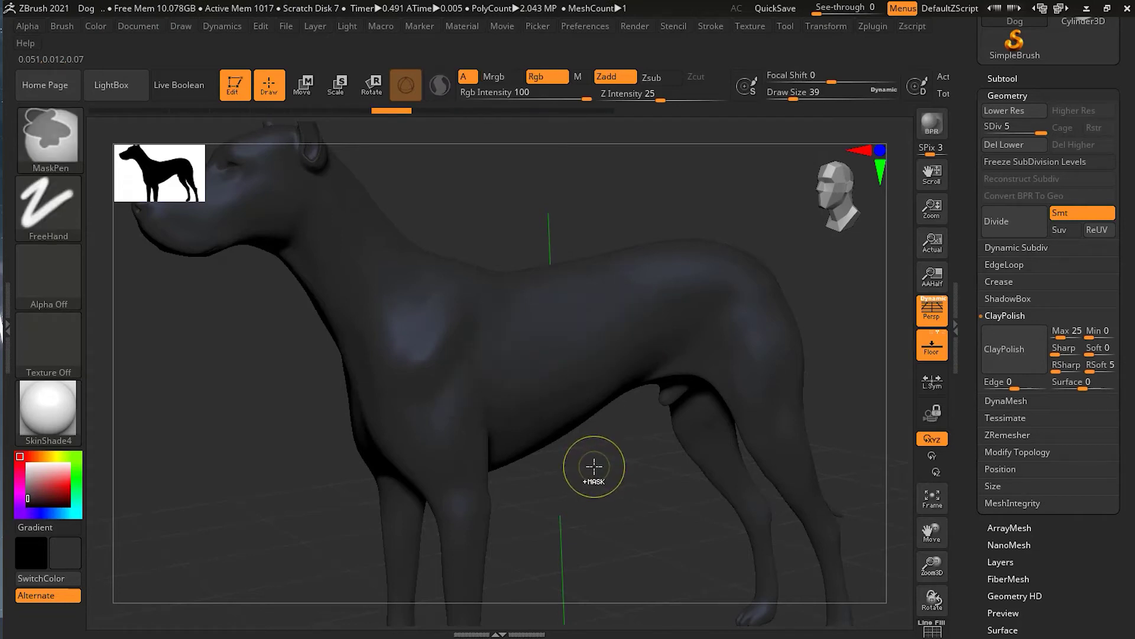
Step: Set the brush colour to a muted red and paint a row of slanted strokes across the dog's flank
click(48, 485)
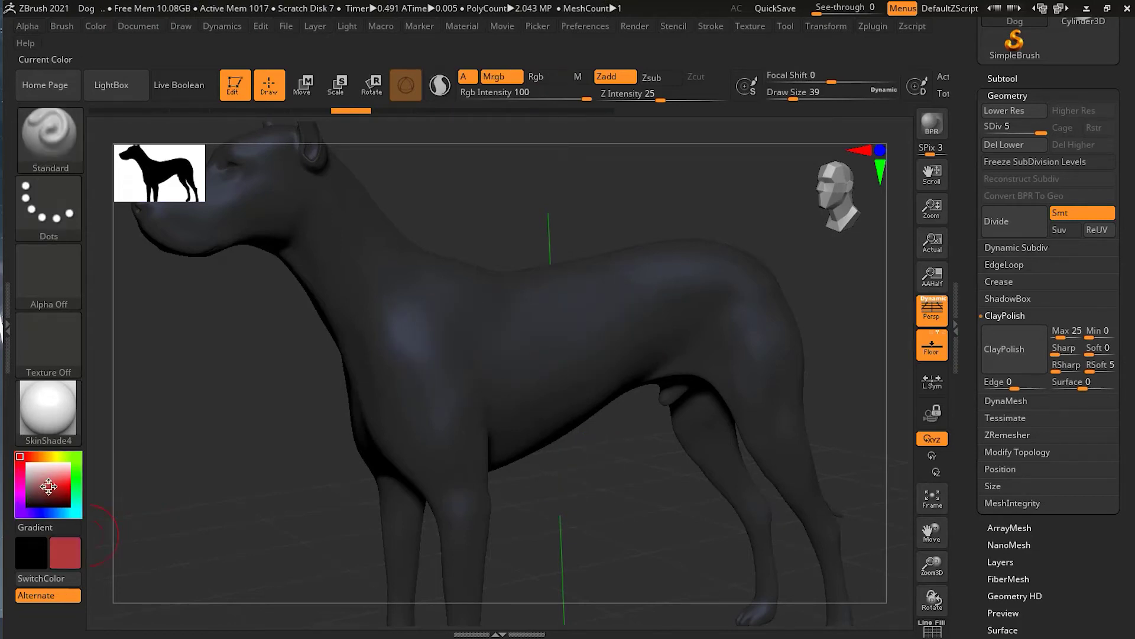
drag(497, 304, 435, 407)
drag(564, 294, 529, 358)
mouse_move(611, 292)
mouse_down()
mouse_move(553, 394)
mouse_move(594, 394)
mouse_up()
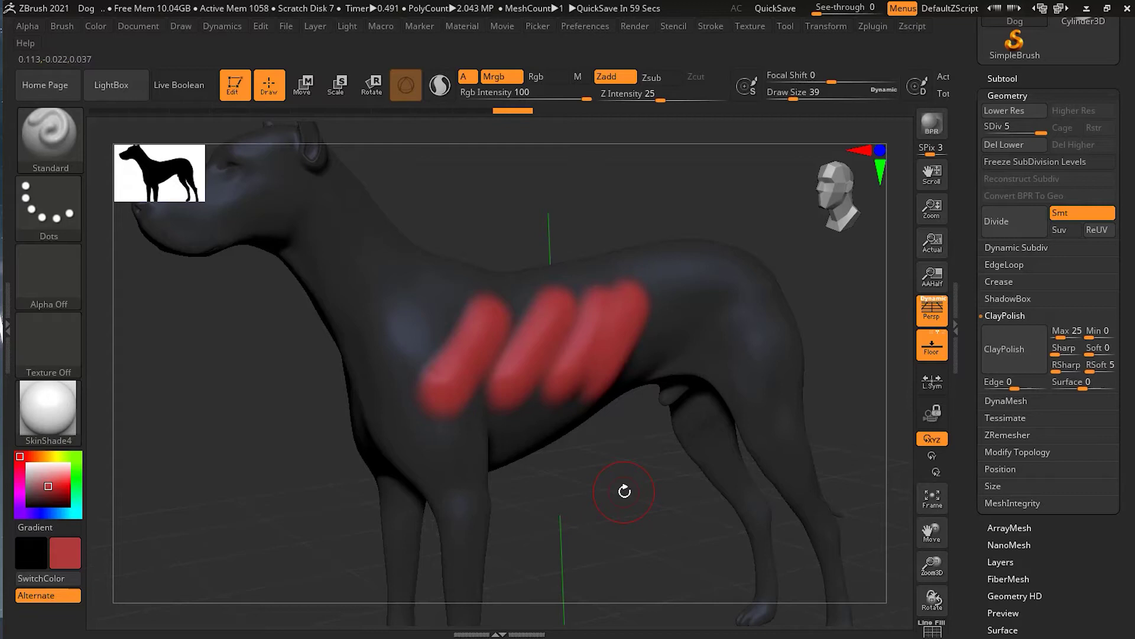
Step: Undo all the red strokes on the dog's flank
key(ctrl+z)
key(ctrl+z)
key(ctrl+z)
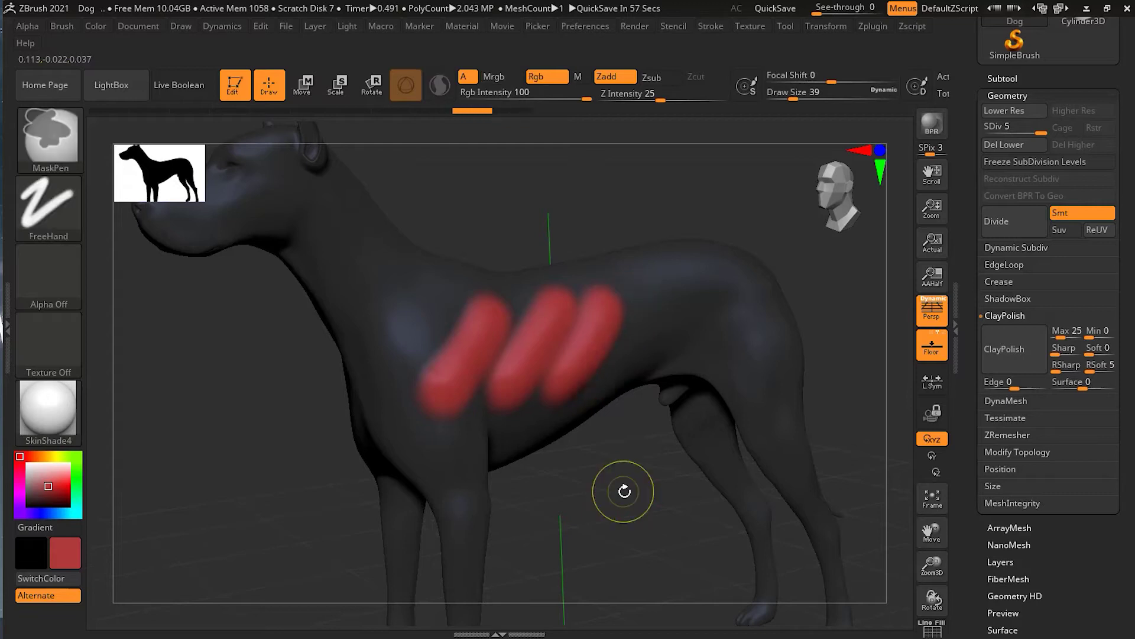
key(ctrl+z)
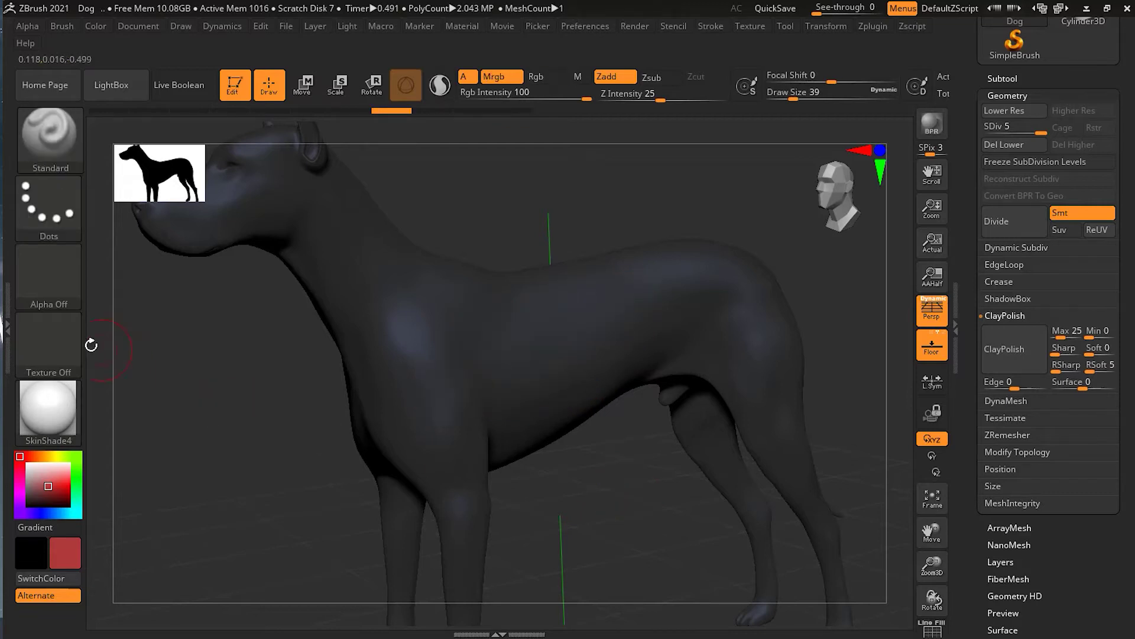
key(ctrl+z)
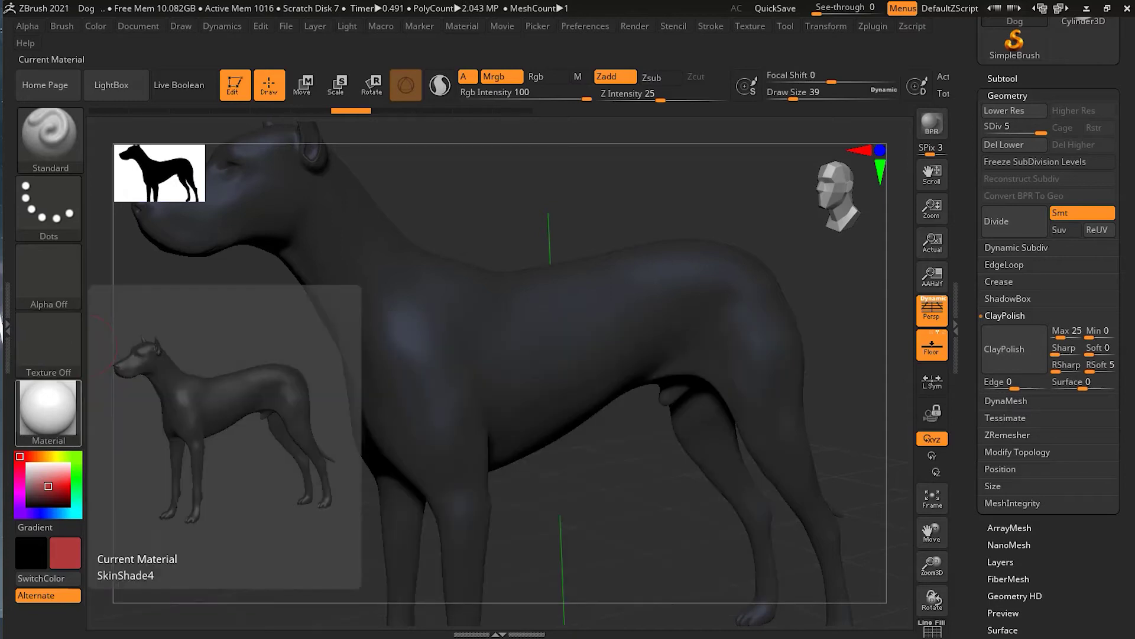
Step: Load Texture 21 as the brush texture and paint a row of slanted brown stripes along the dog's flank
click(68, 343)
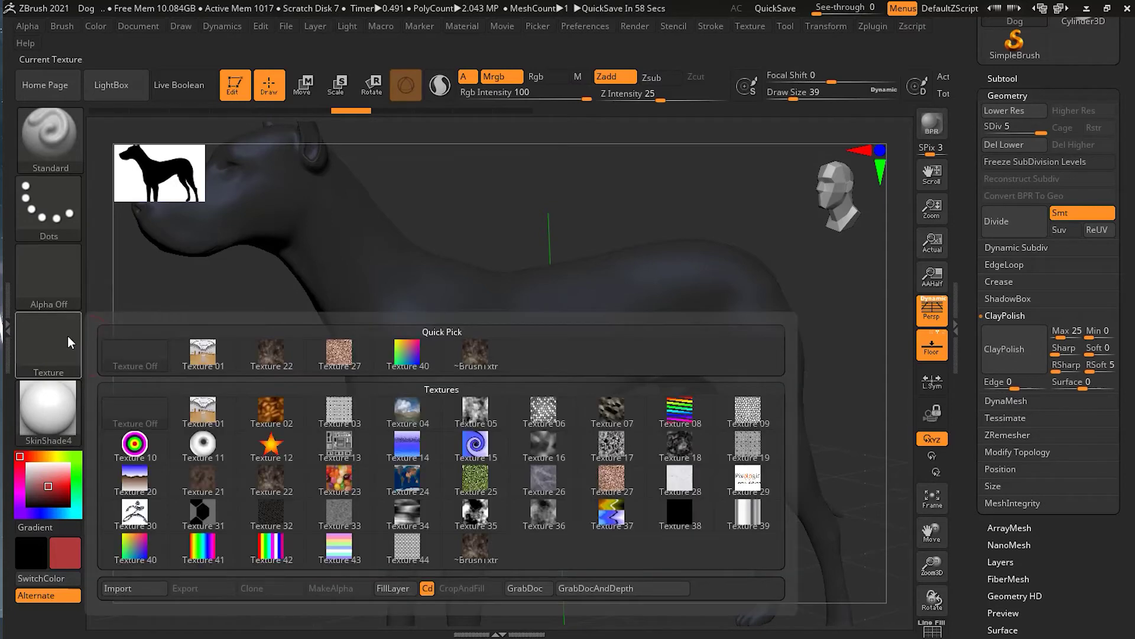
mouse_move(262, 492)
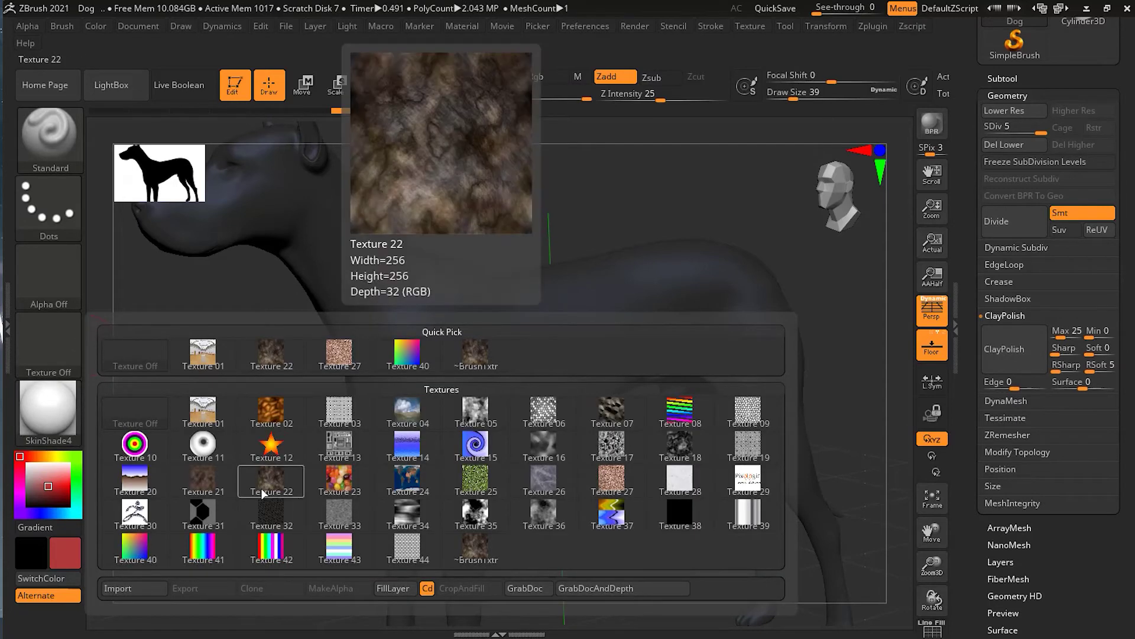
click(221, 491)
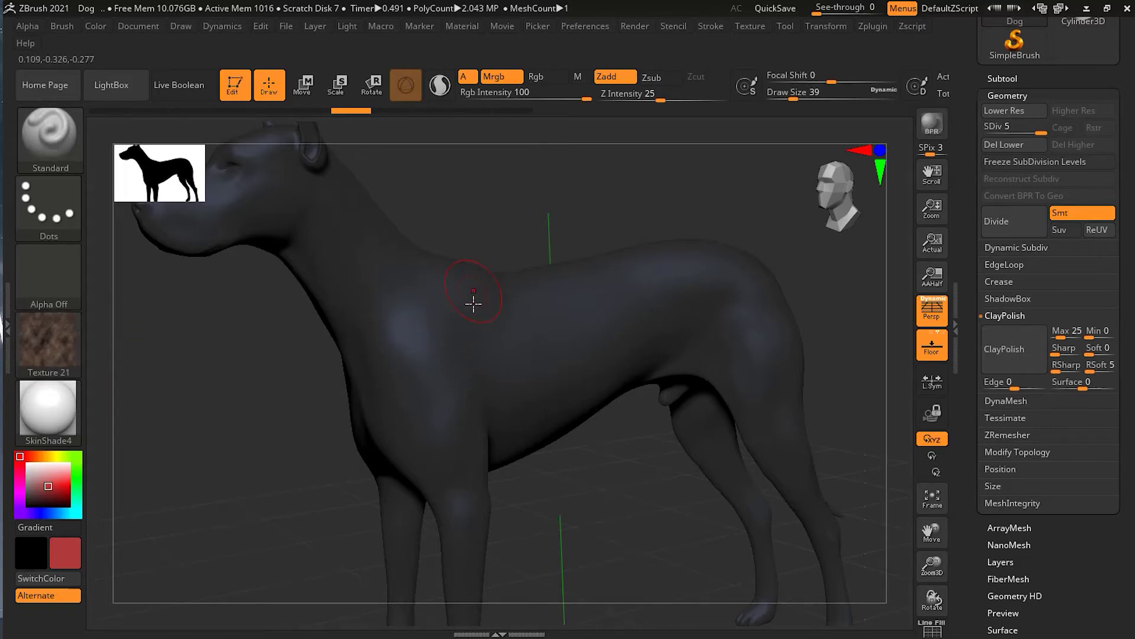
drag(470, 287, 464, 385)
drag(509, 287, 502, 390)
drag(550, 283, 535, 387)
drag(592, 278, 571, 381)
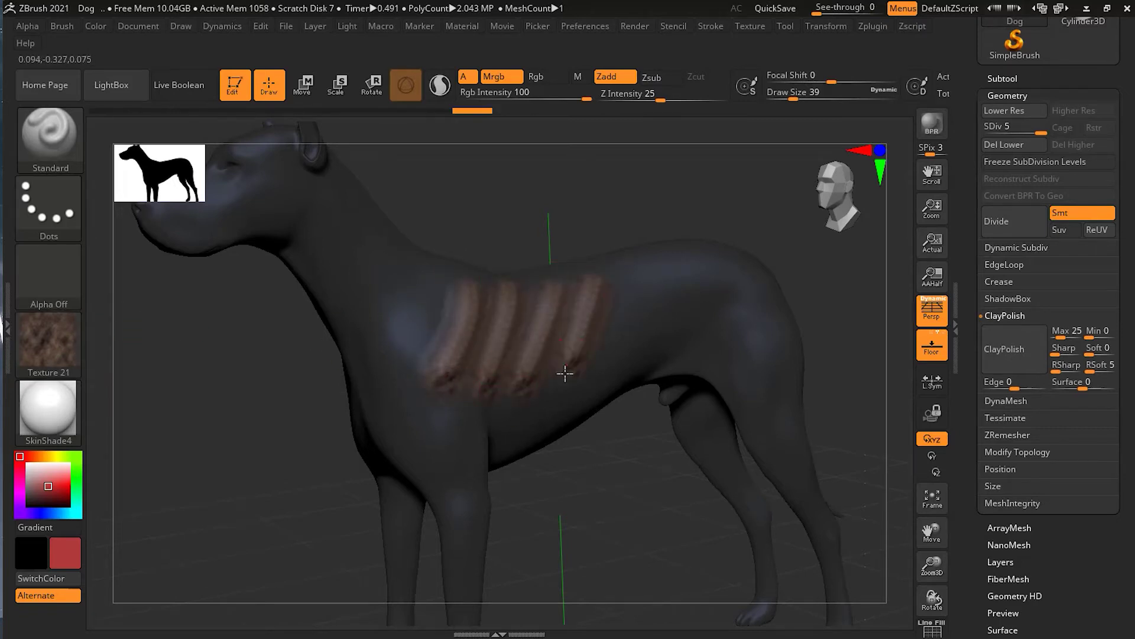
drag(628, 270, 616, 343)
drag(588, 464, 619, 476)
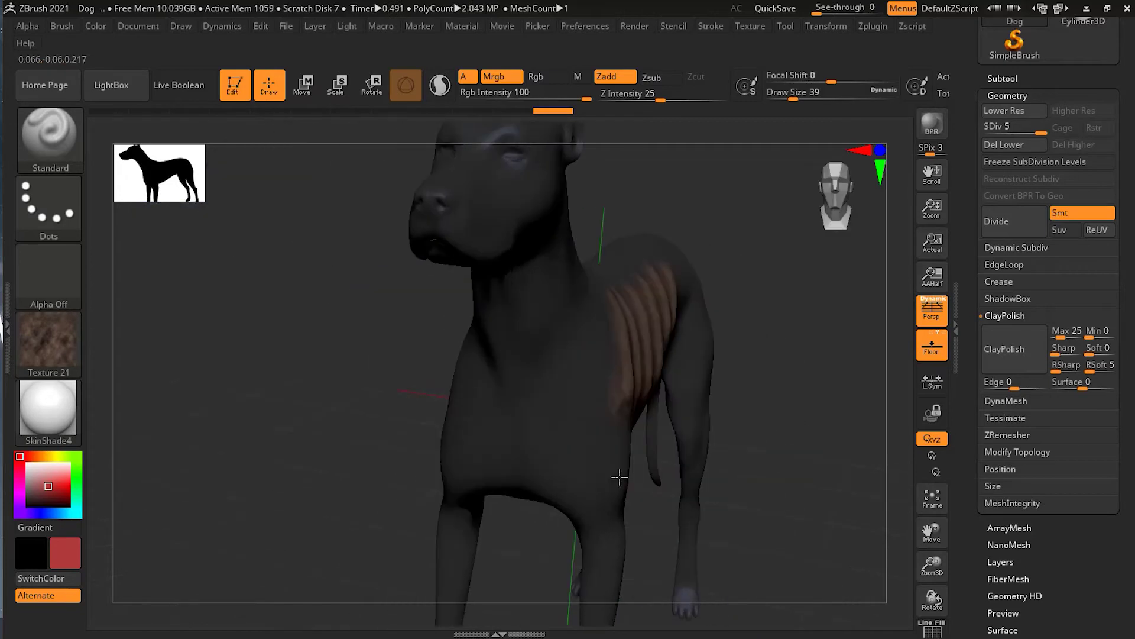
drag(776, 323, 649, 380)
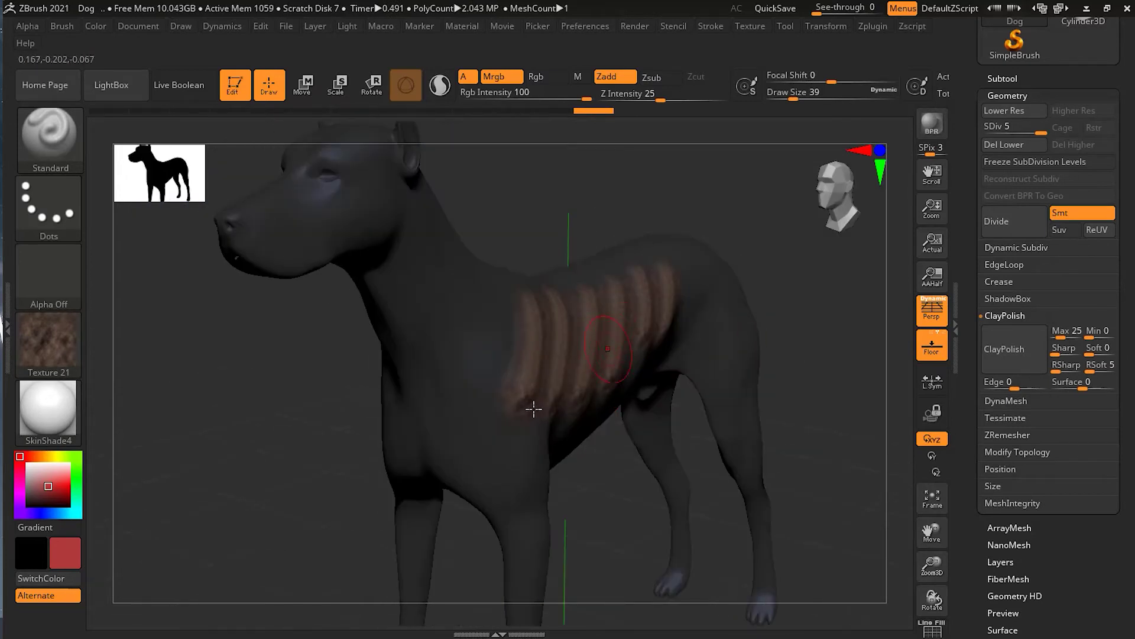
drag(598, 507, 628, 362)
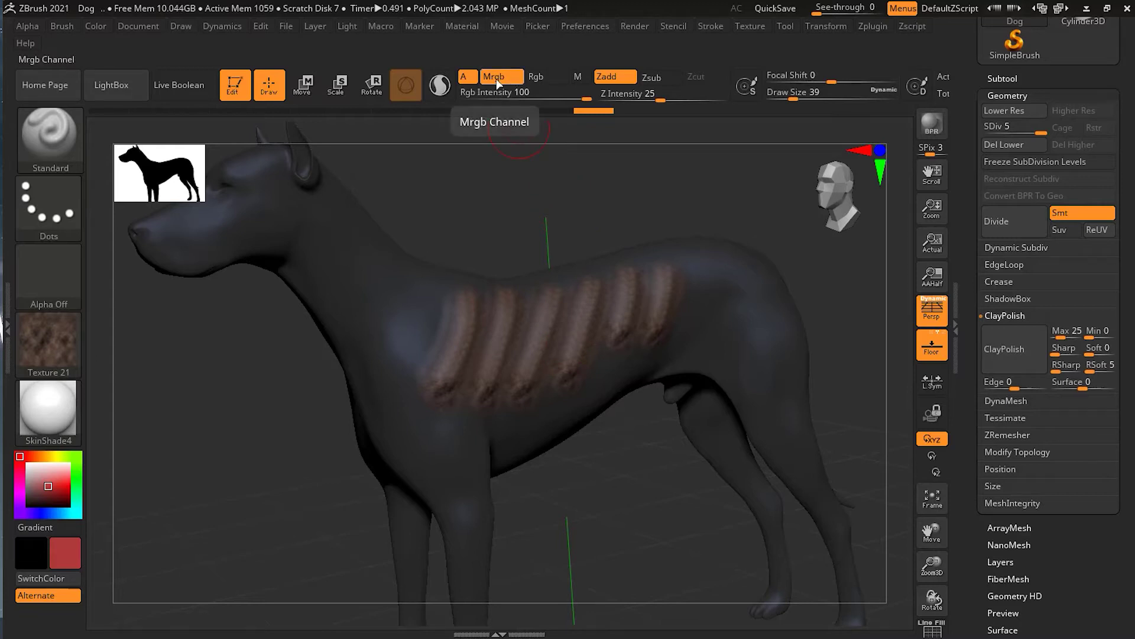
Step: Undo the brown textured stripes on the dog's flank
drag(501, 228, 525, 229)
drag(773, 284, 750, 284)
right_drag(750, 284, 634, 157)
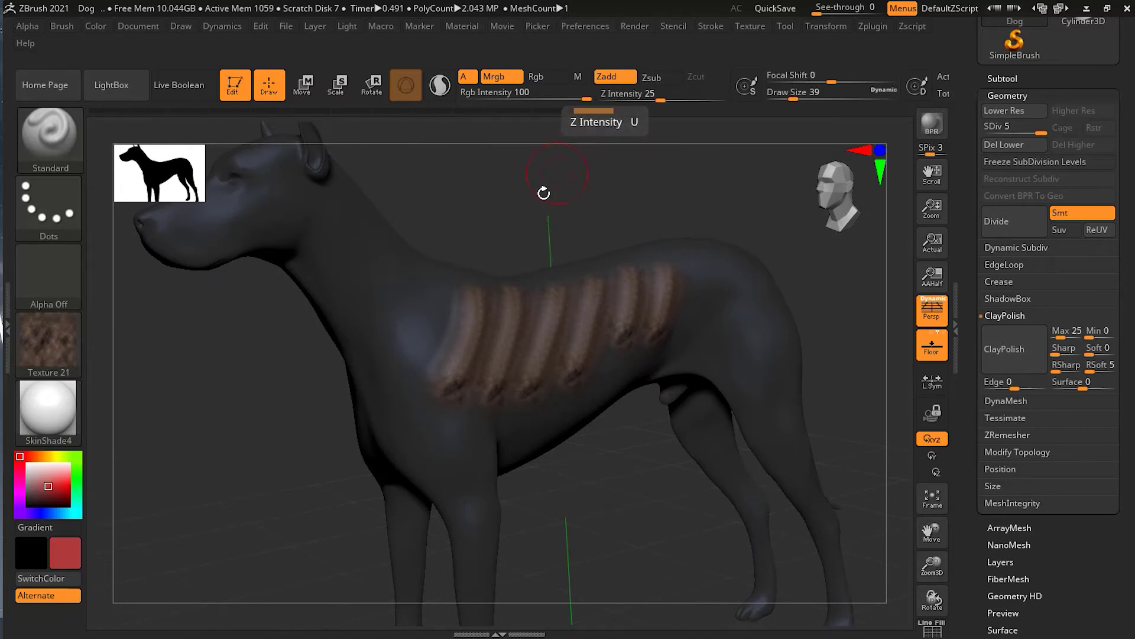
key(ctrl)
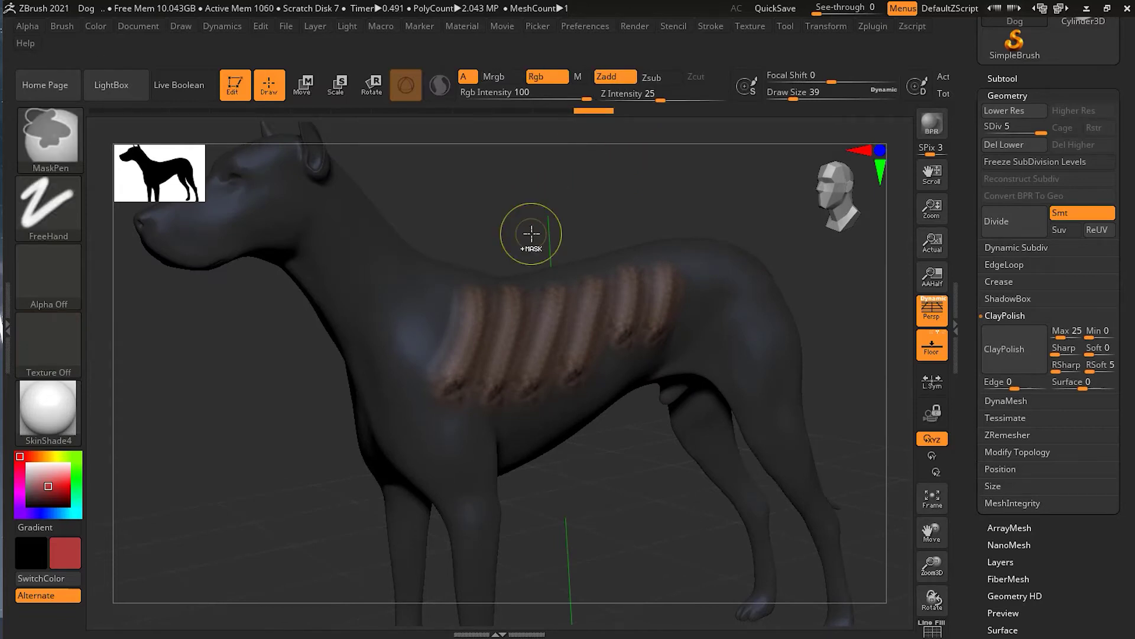
key(ctrl+z)
key(ctrl+z)
key(ctrl+z)
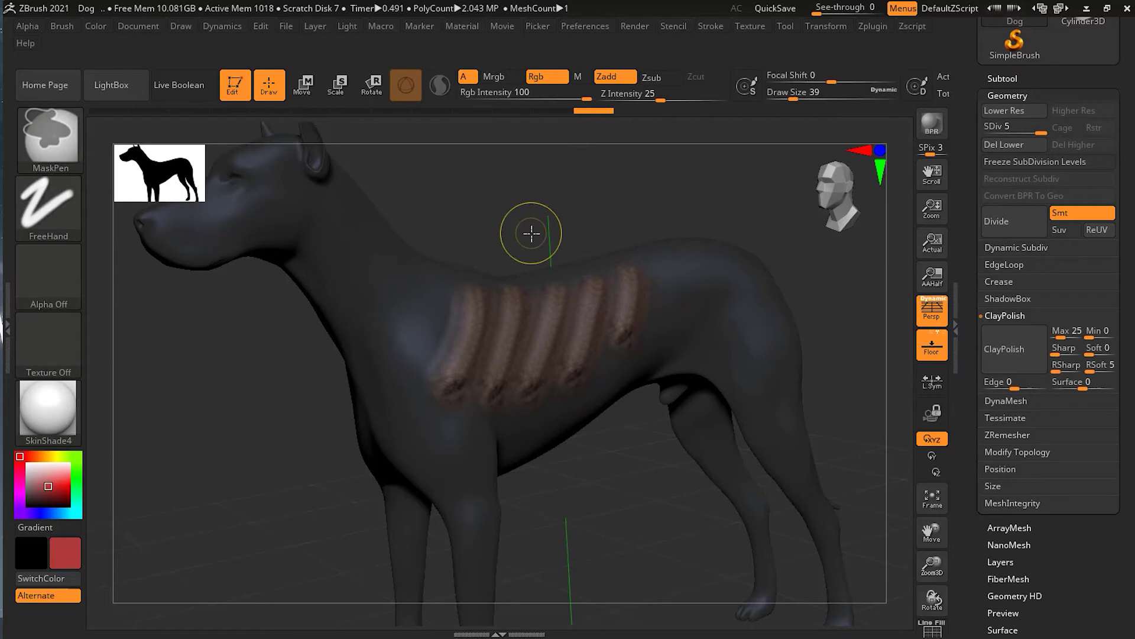
key(ctrl+z)
key(ctrl+z)
key(ctrl+z)
key(ctrl+z)
key(ctrl+z)
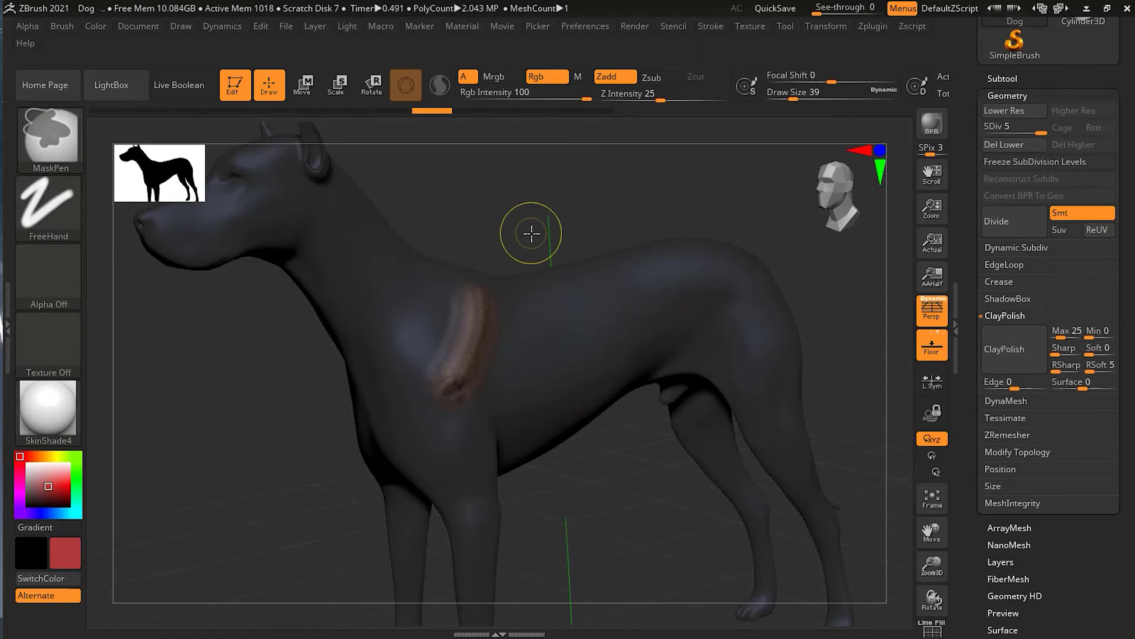
Step: Turn on the Roll modifier for the Dots stroke, keeping Roll Dist at 1
drag(552, 224, 575, 201)
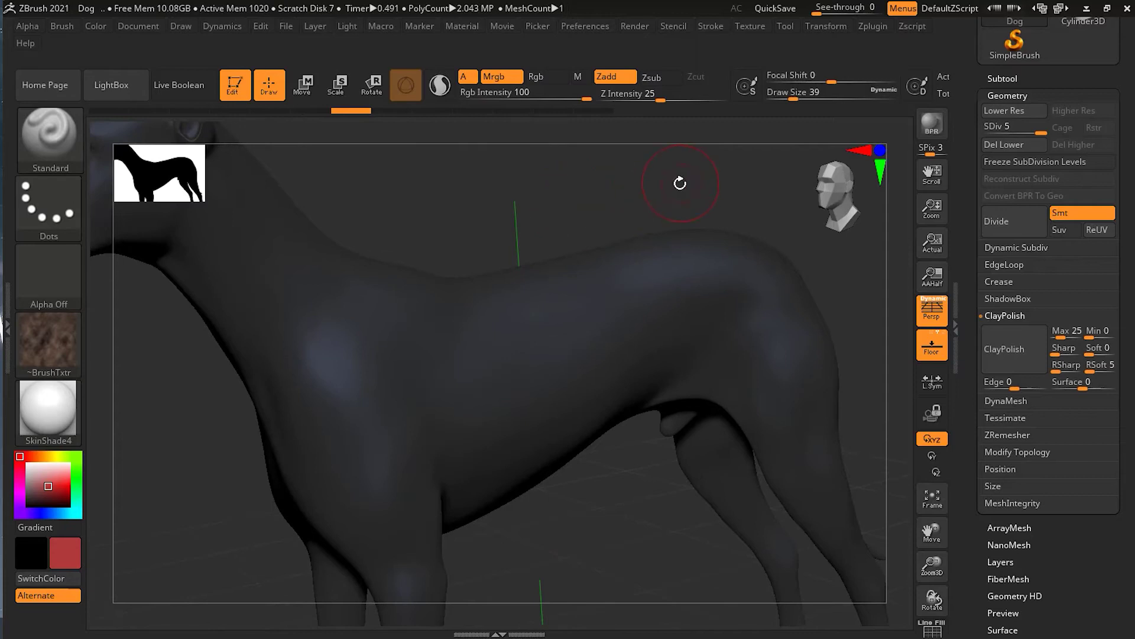
click(713, 28)
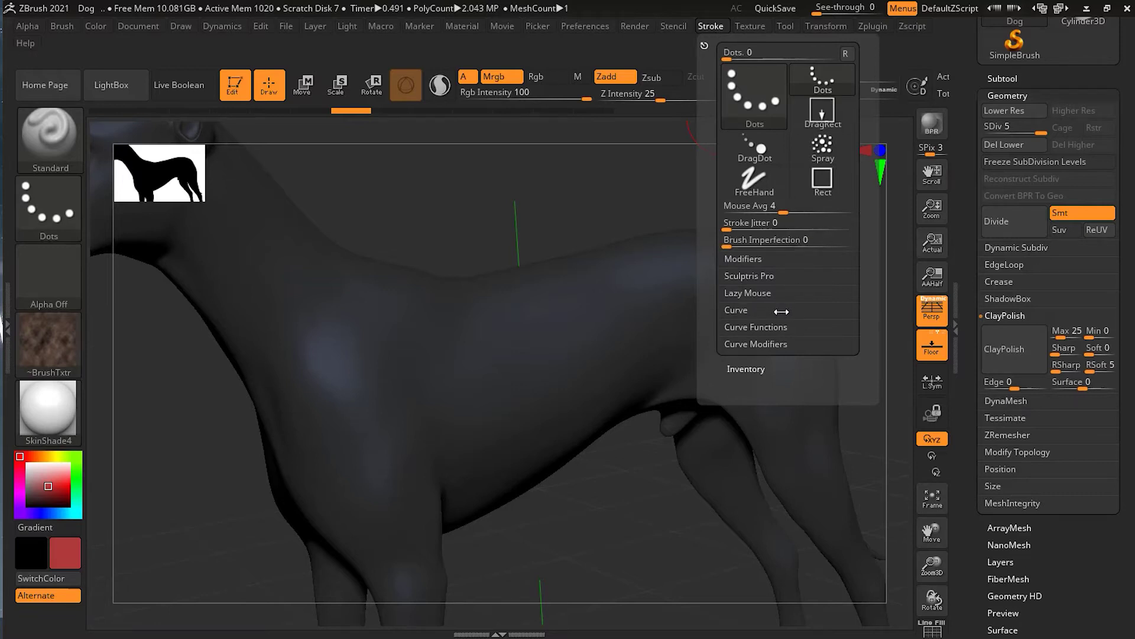
click(747, 260)
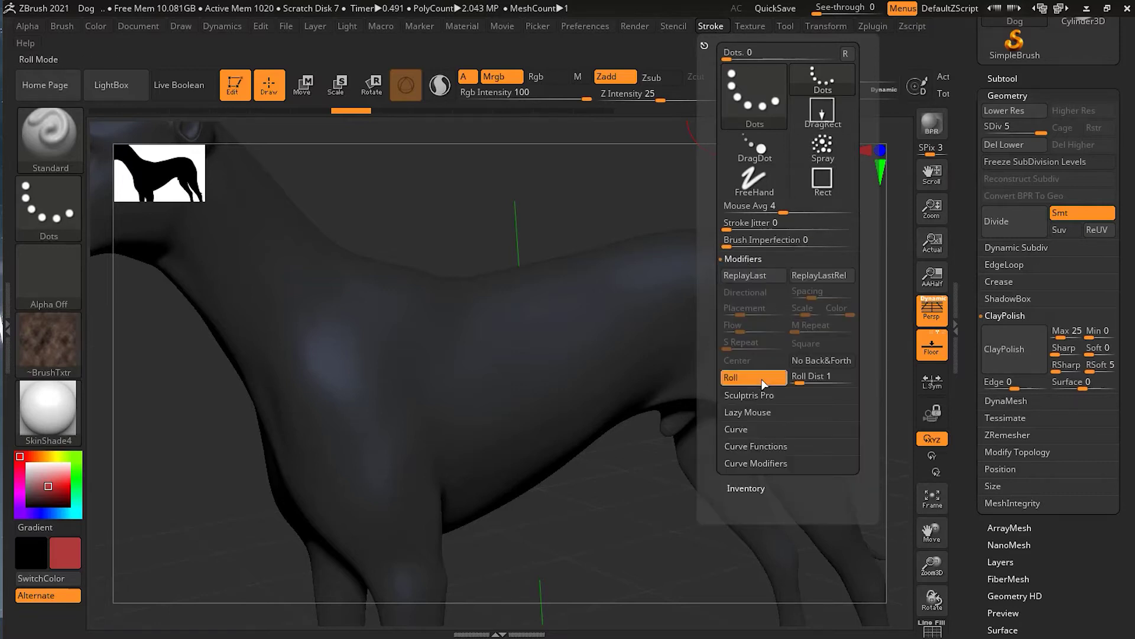
Step: Cover the dog's flank and shoulder with overlapping slanted strokes of the rolled brown texture
drag(457, 324, 401, 425)
mouse_move(514, 322)
mouse_down()
mouse_move(483, 388)
mouse_move(442, 435)
mouse_up()
drag(588, 267, 506, 424)
drag(655, 271, 549, 437)
drag(699, 279, 631, 403)
drag(607, 469, 616, 474)
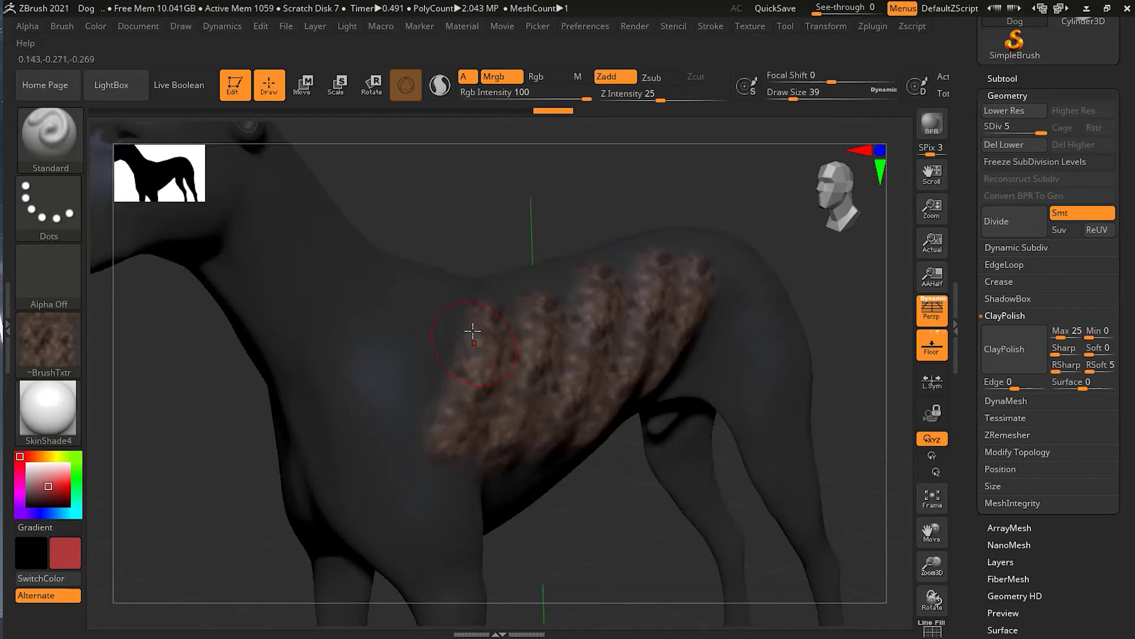
drag(473, 331, 404, 425)
mouse_move(421, 297)
mouse_down()
mouse_move(378, 372)
mouse_move(360, 363)
mouse_up()
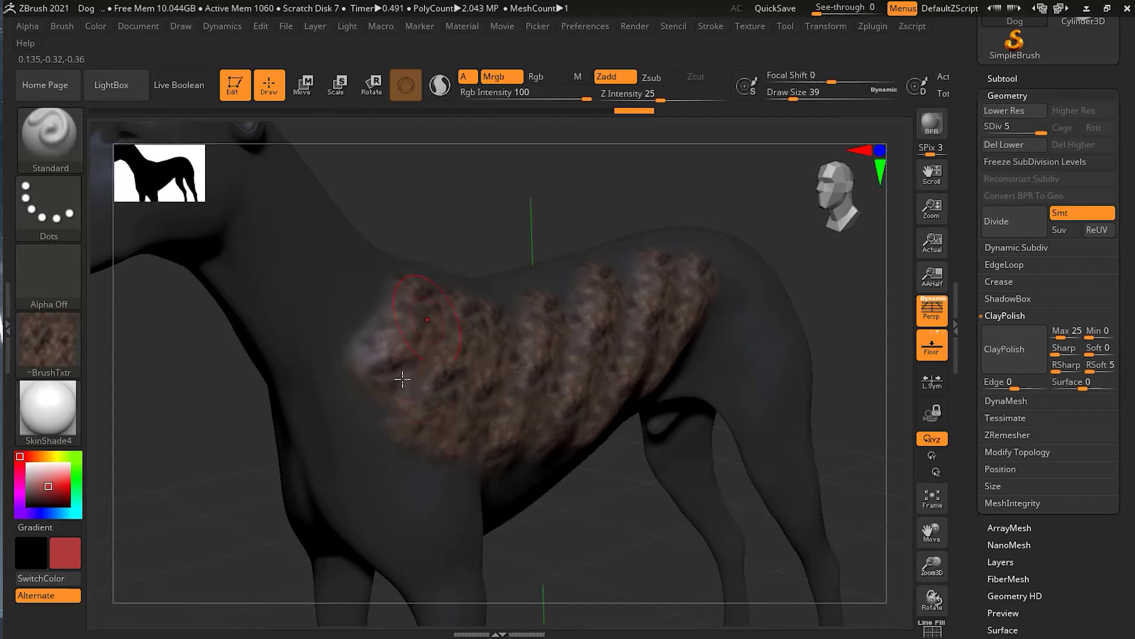
mouse_move(585, 458)
right_down()
mouse_move(590, 489)
mouse_move(423, 385)
right_up()
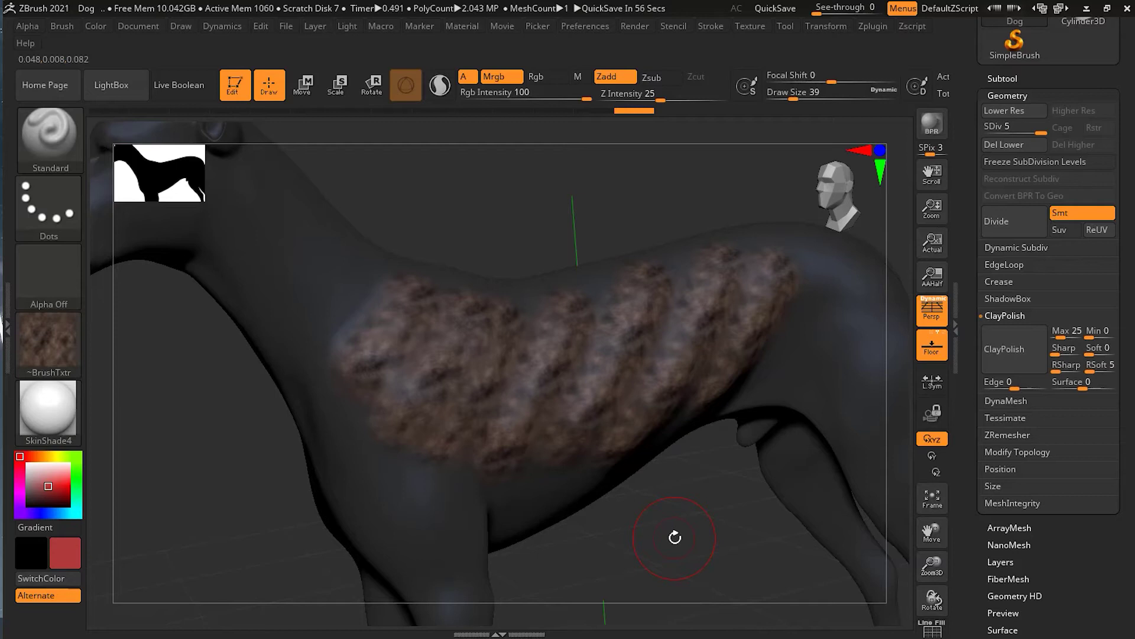
Step: Undo all the rolled texture strokes on the dog's flank and shoulder
key(ctrl+z)
key(ctrl+z)
key(ctrl+z)
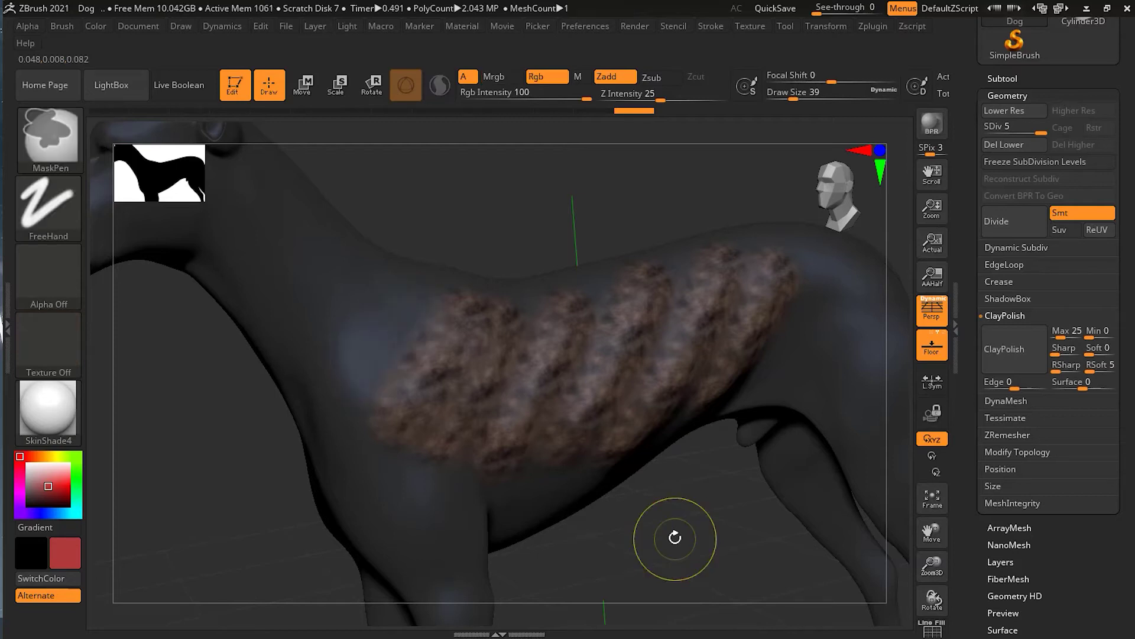
key(ctrl+z)
key(ctrl+z)
key(ctrl+z)
key(ctrl+z)
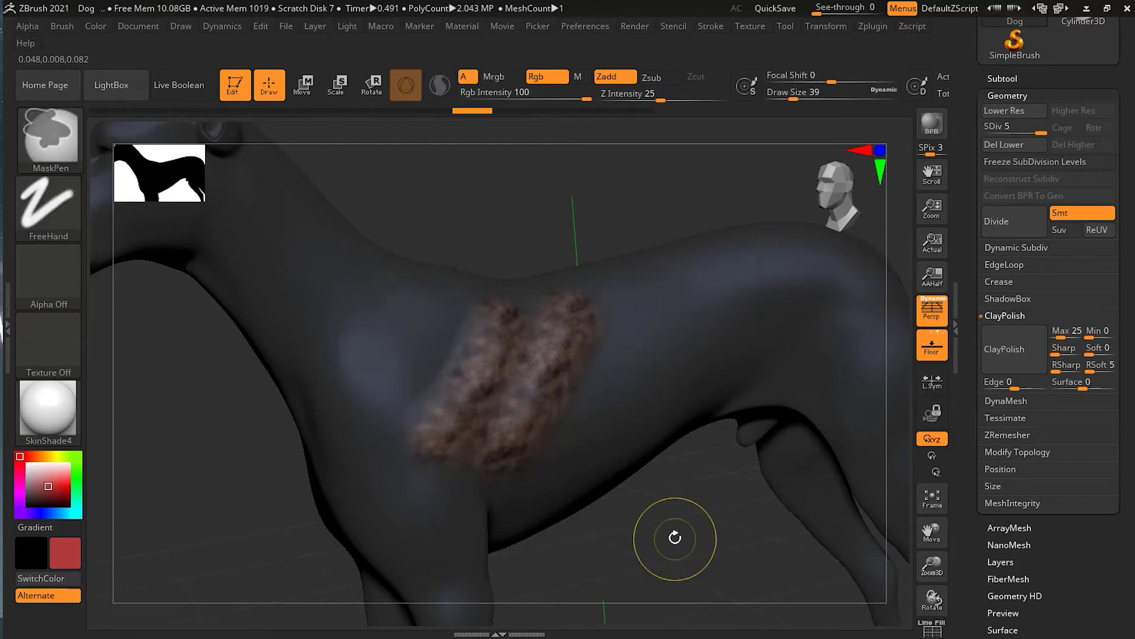
key(ctrl+z)
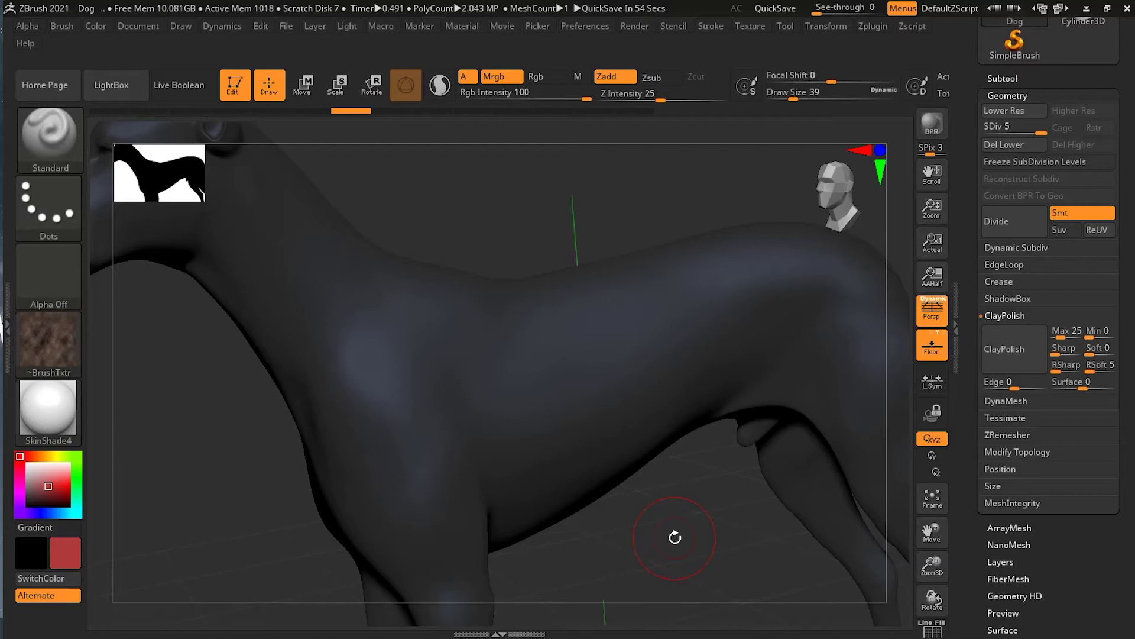
Step: Choose Alpha 60, the thin wavy vertical lines, as the alpha of the Standard brush
click(57, 286)
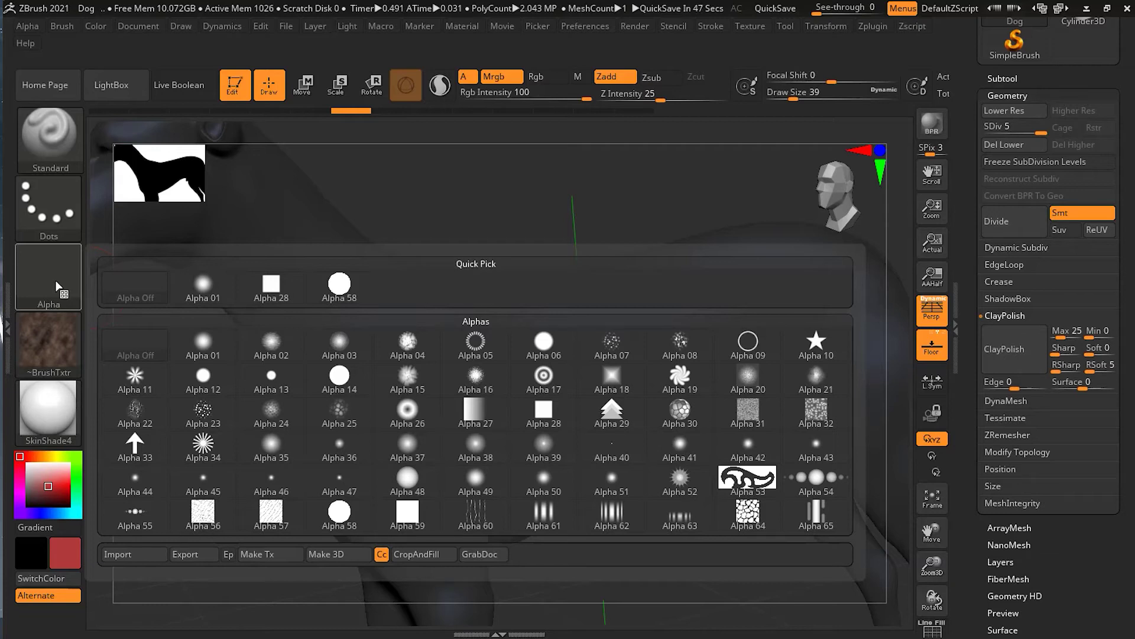
click(57, 288)
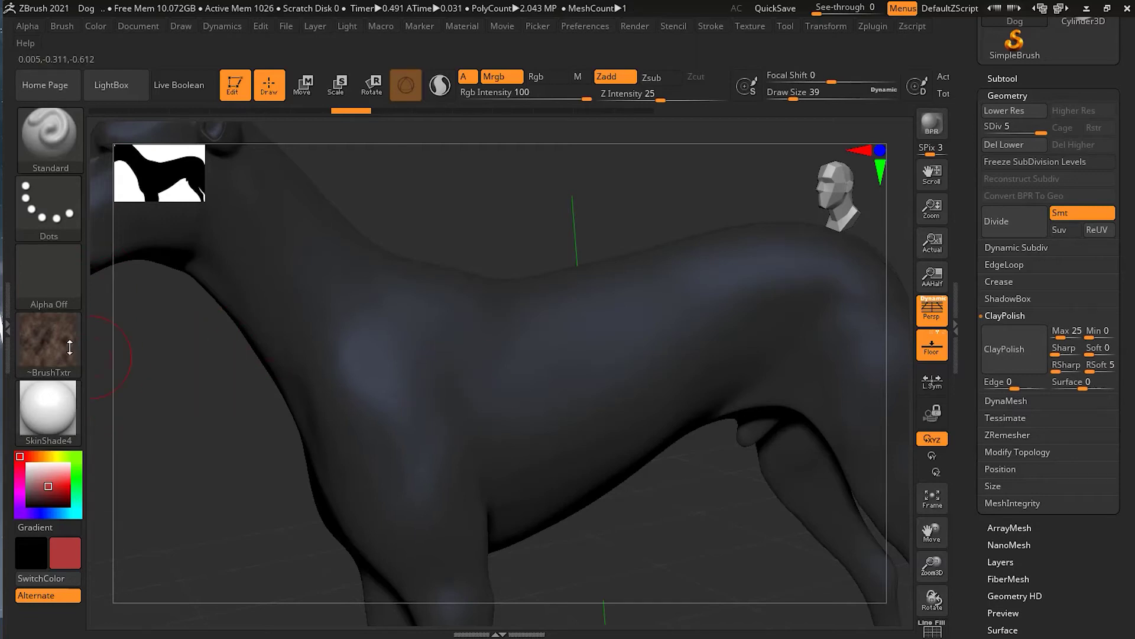
click(57, 288)
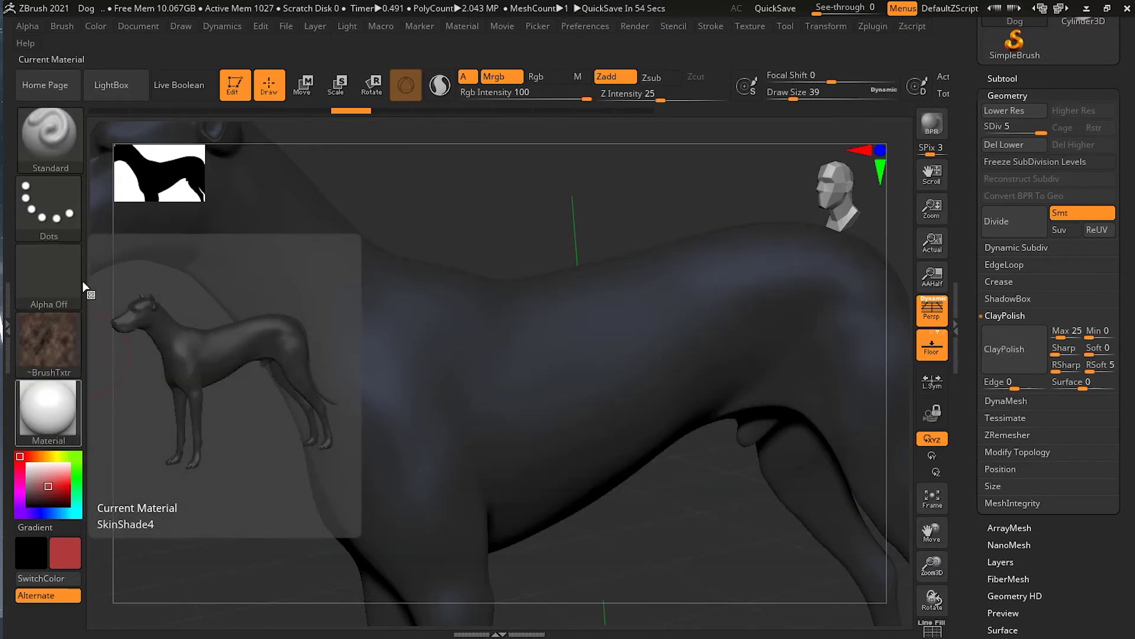
click(65, 281)
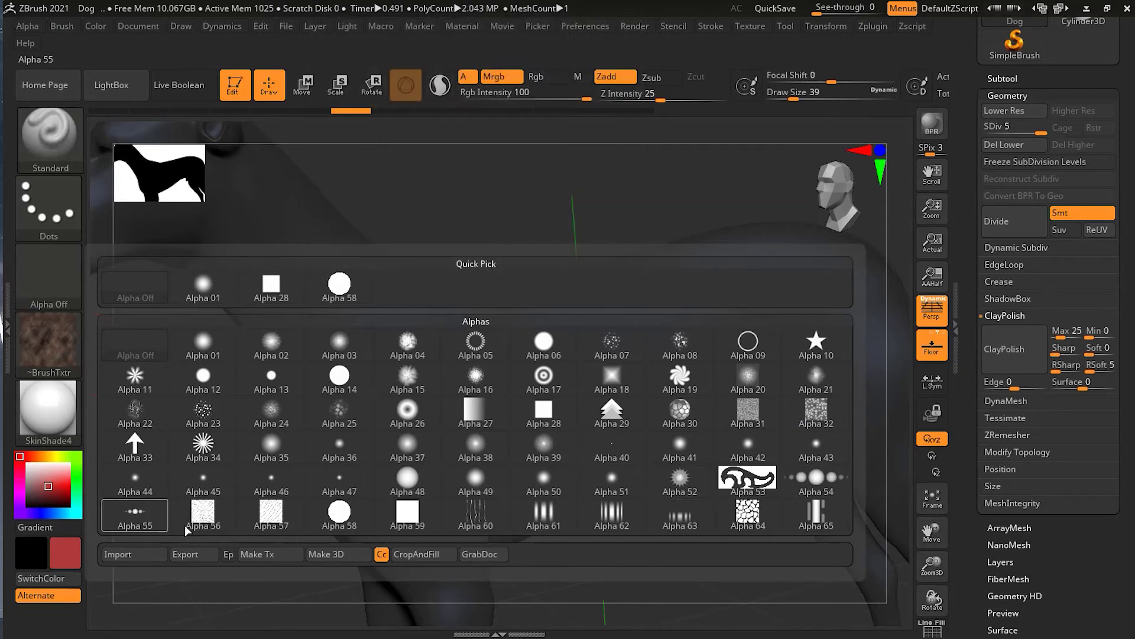
mouse_move(477, 513)
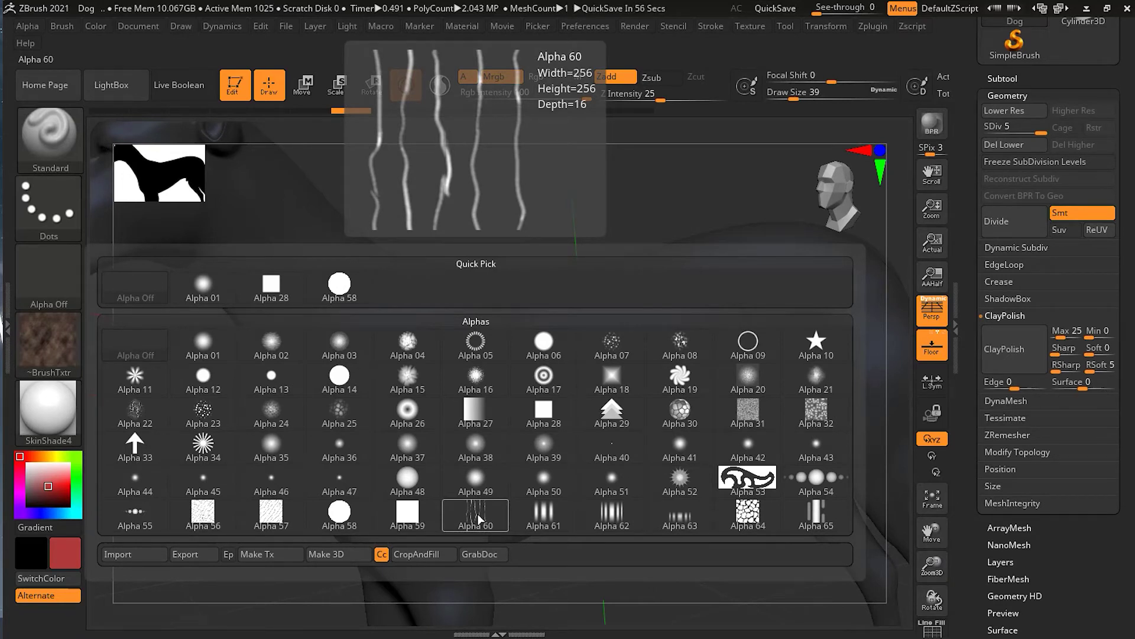
click(477, 514)
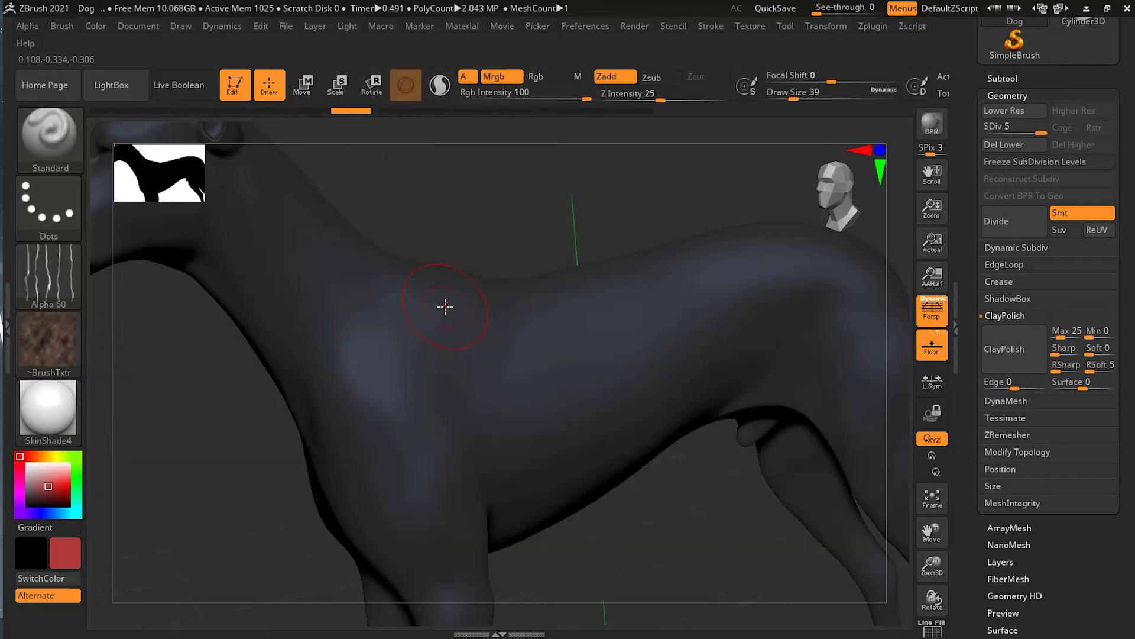
Step: Draw three slanted raised scratch strokes with Alpha 60 across the dog's shoulder and flank
mouse_move(445, 307)
mouse_down()
mouse_move(434, 385)
mouse_move(396, 463)
mouse_up()
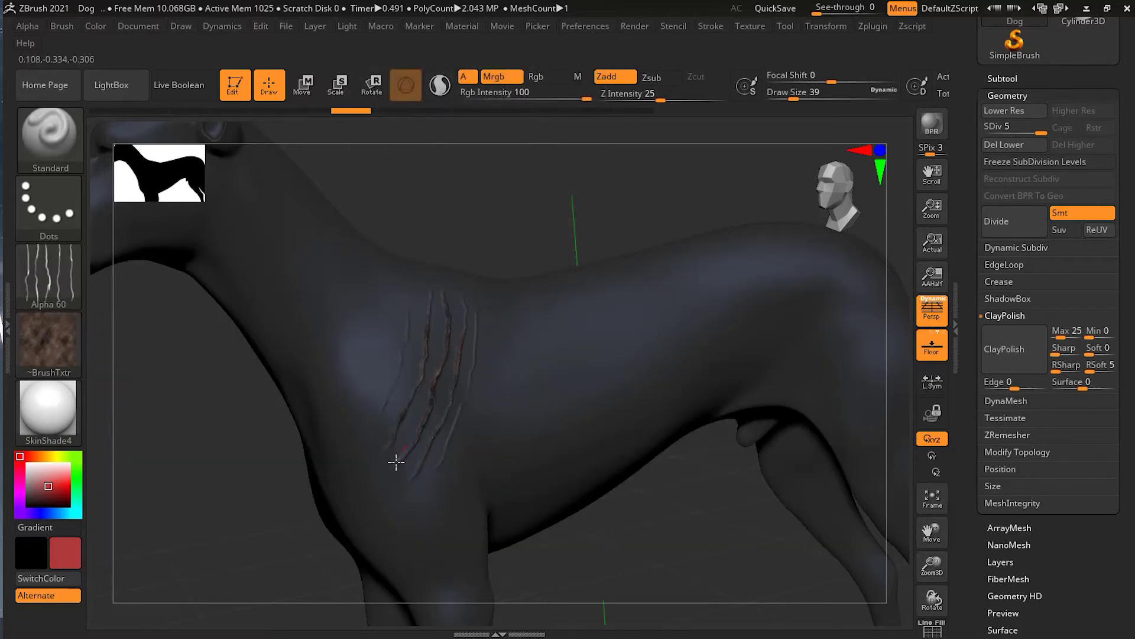
mouse_move(525, 312)
mouse_down()
mouse_move(489, 463)
mouse_move(462, 503)
mouse_up()
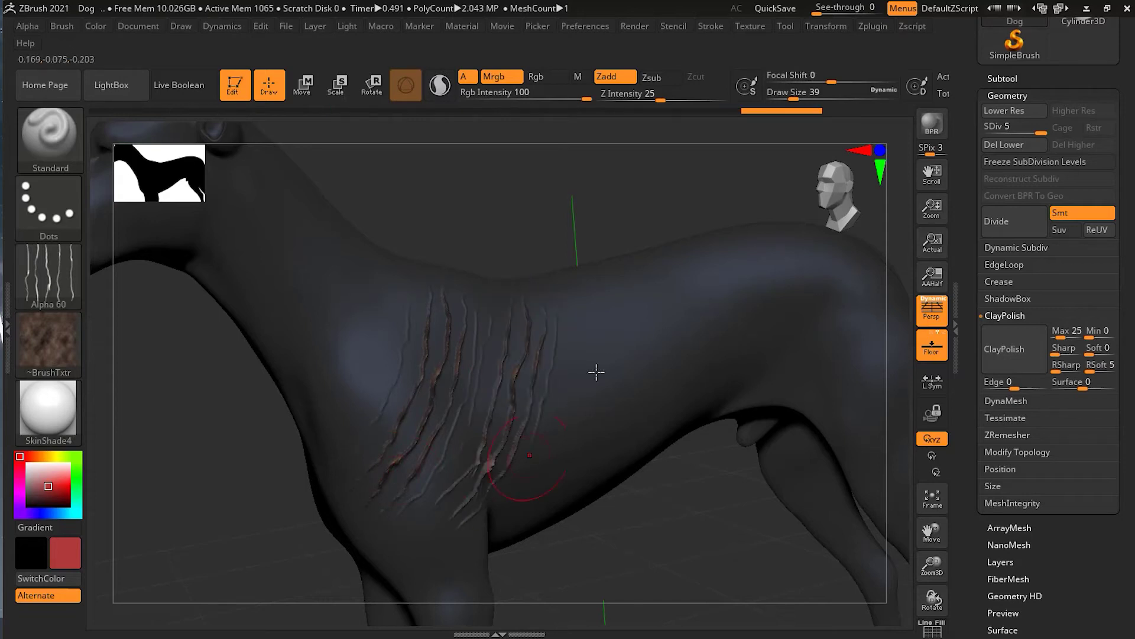
drag(620, 305, 550, 471)
drag(734, 515, 544, 456)
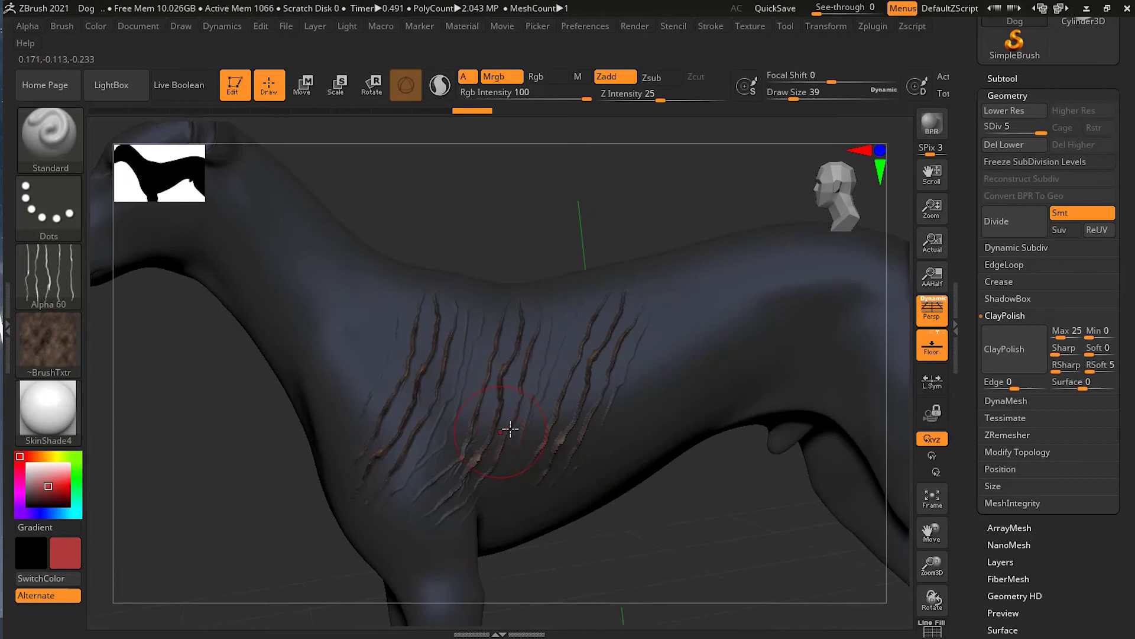
Step: Undo the raised Alpha 60 scratches on the dog's shoulder and flank
key(ctrl)
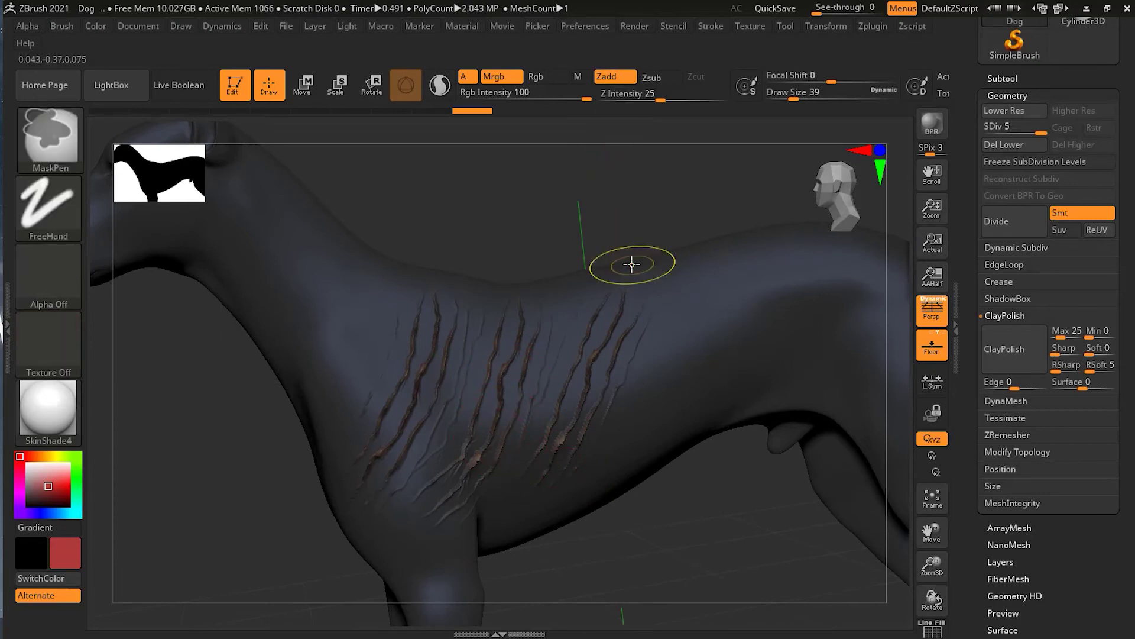
key(ctrl+z)
key(ctrl+z)
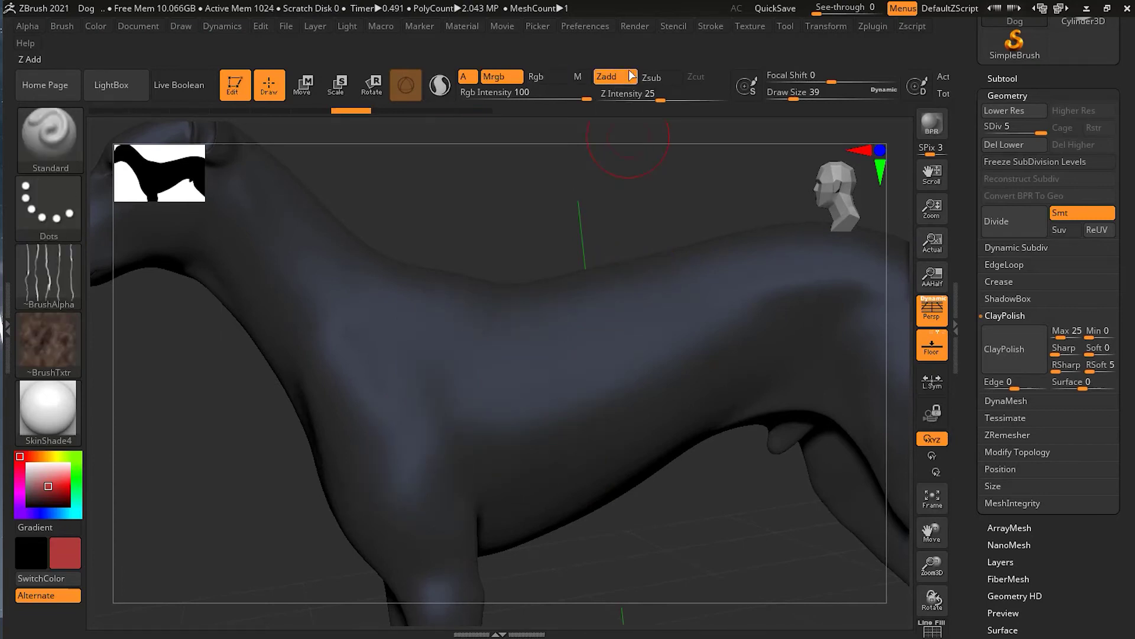
Step: Turn off Zadd and paint colour-only Alpha 60 scratches across the dog's shoulder and flank
mouse_move(569, 324)
mouse_down()
mouse_move(467, 332)
mouse_move(426, 446)
mouse_move(385, 507)
mouse_up()
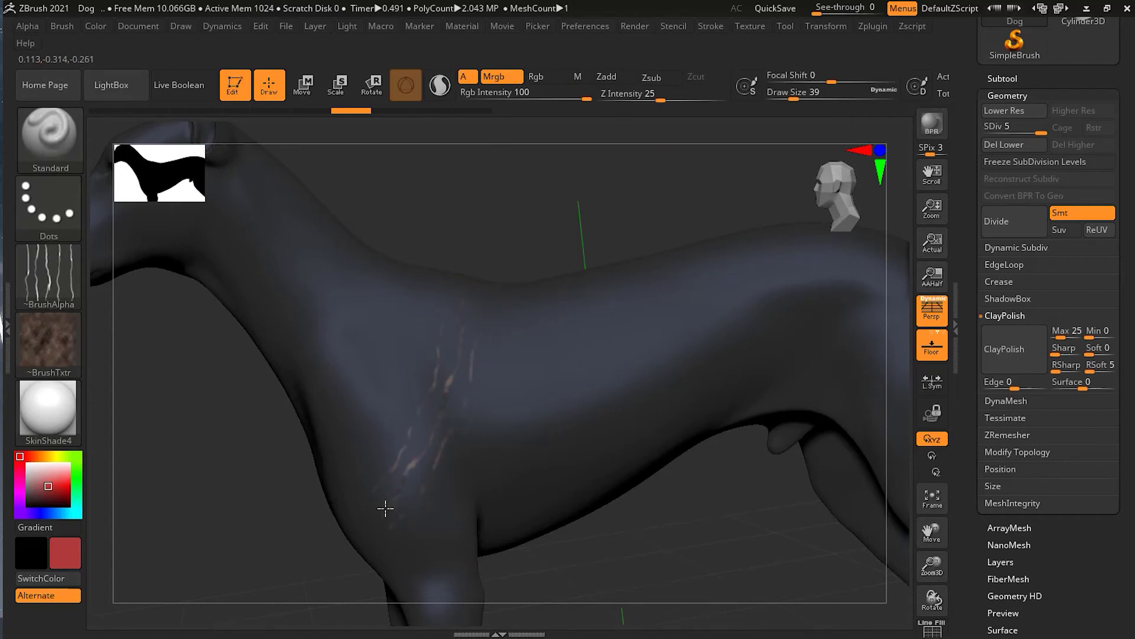
drag(535, 409, 505, 474)
drag(678, 284, 573, 481)
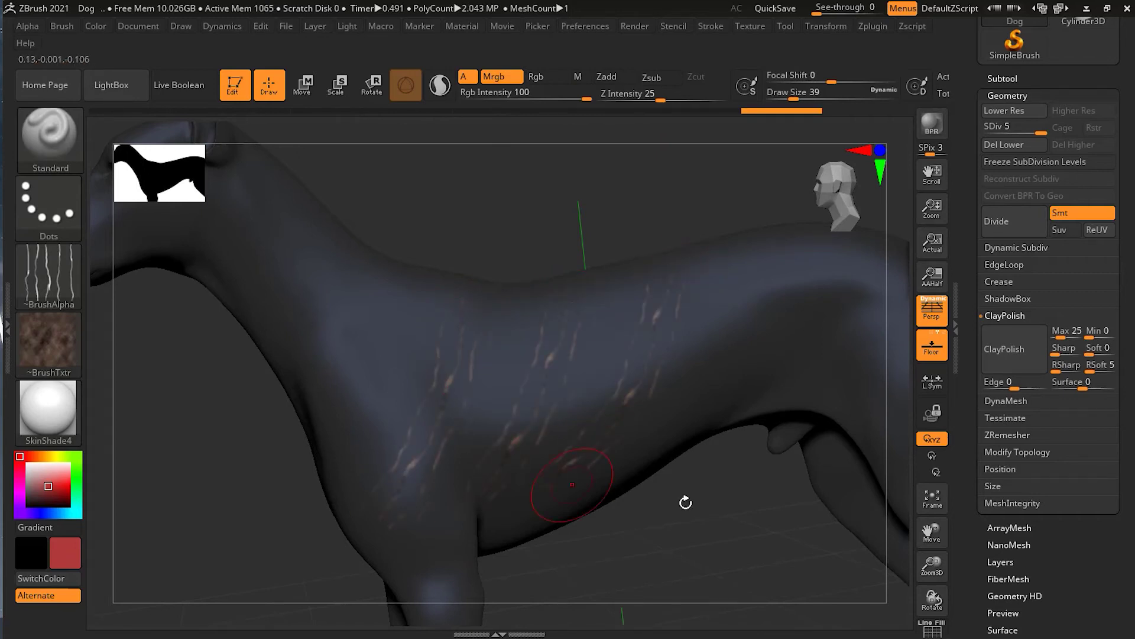
drag(684, 502, 680, 505)
Step: Undo the colour-only scratch strokes on the dog's body
key(ctrl+shift+z)
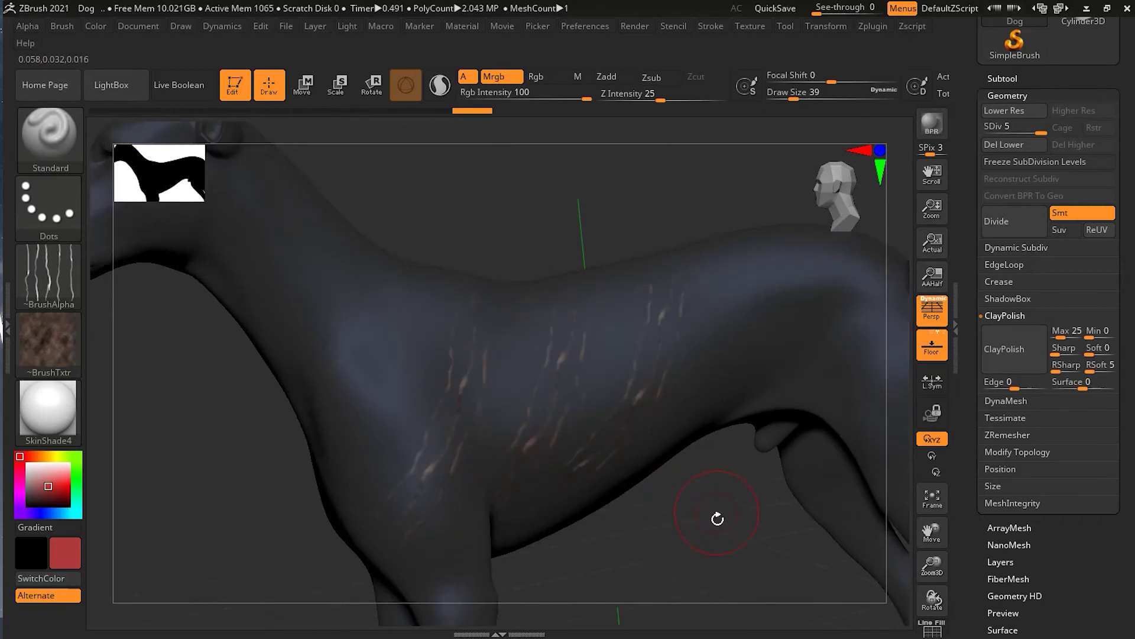
key(ctrl+z)
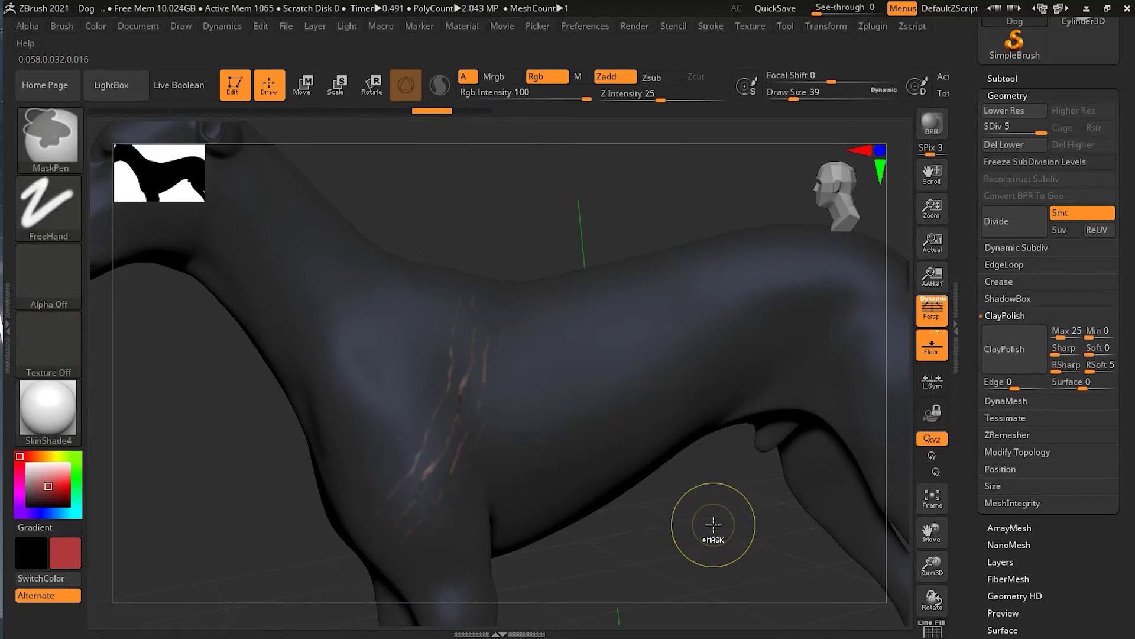
key(ctrl+z)
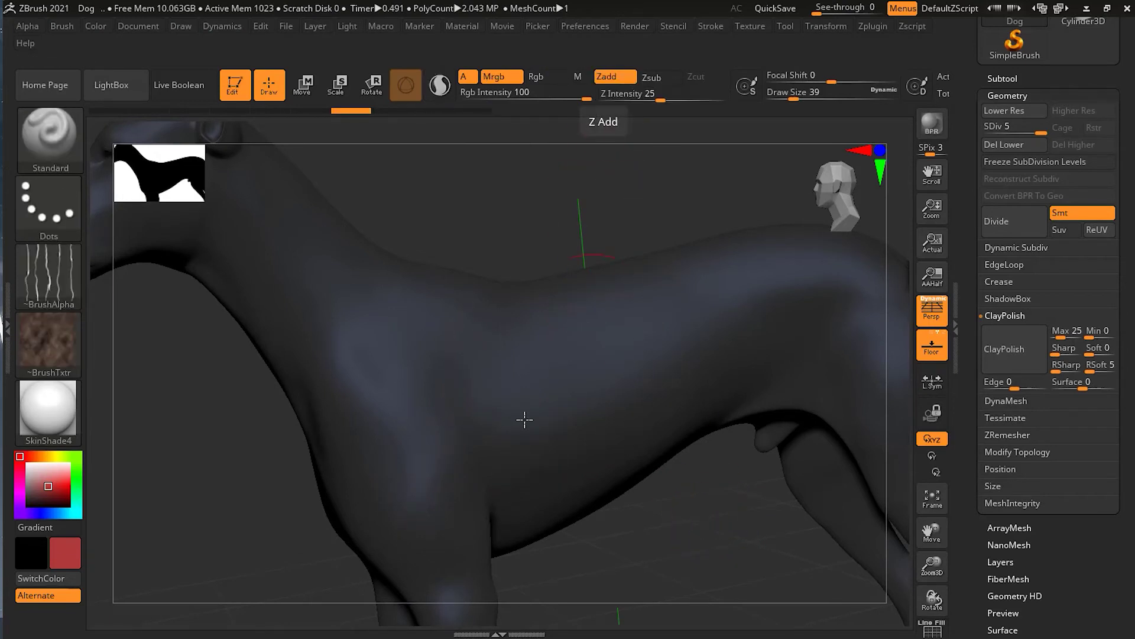
Step: Try two raised scratch strokes on the dog's side with Zadd back on, and undo them
drag(488, 358, 434, 492)
drag(558, 356, 541, 453)
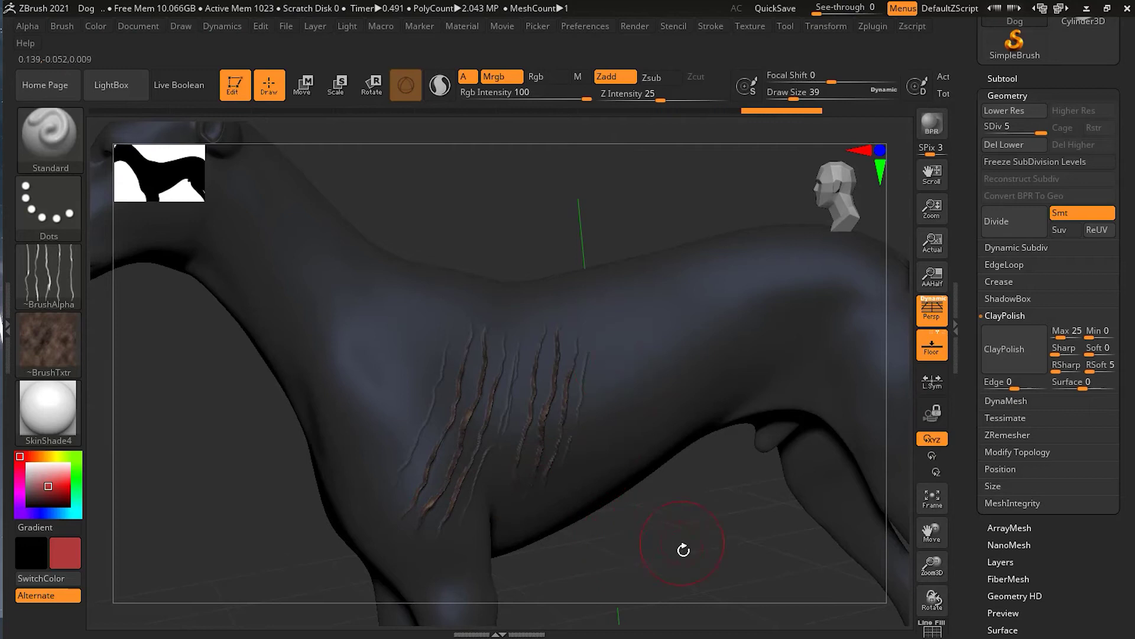
key(ctrl+z)
key(ctrl+z)
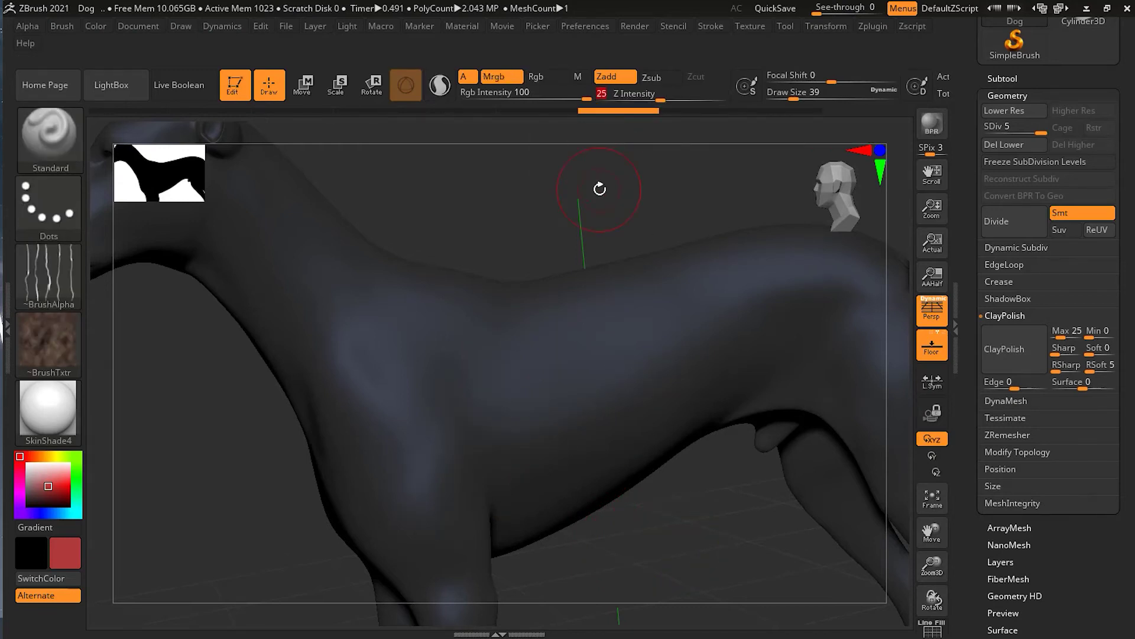
Step: Set Z Intensity to 15 and draw slanted Alpha 60 scratches across the dog's shoulder and flank
drag(459, 436, 527, 337)
drag(601, 524, 566, 507)
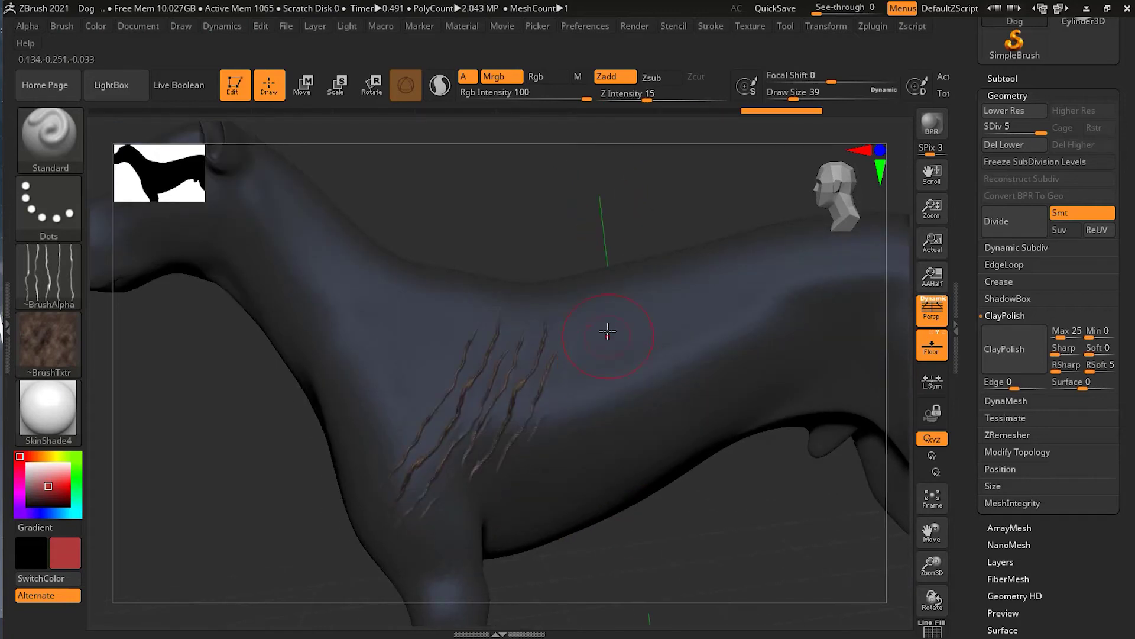
drag(608, 332, 548, 474)
drag(666, 290, 610, 467)
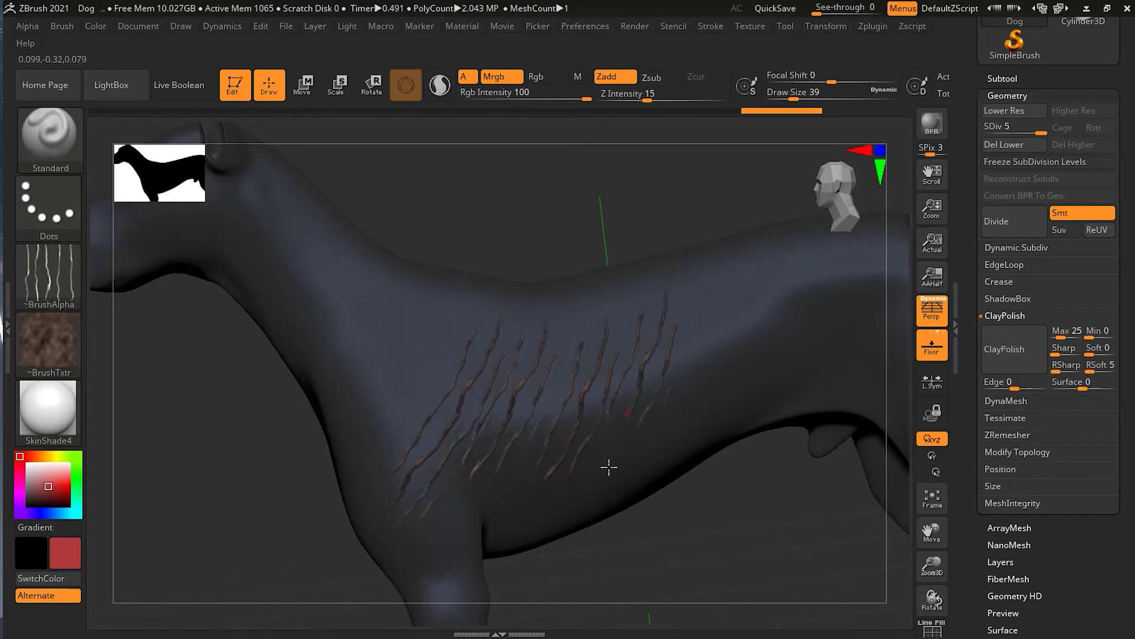
Step: Check the Roll modifier in the stroke settings and undo the scratches drawn at Z Intensity 15
click(710, 26)
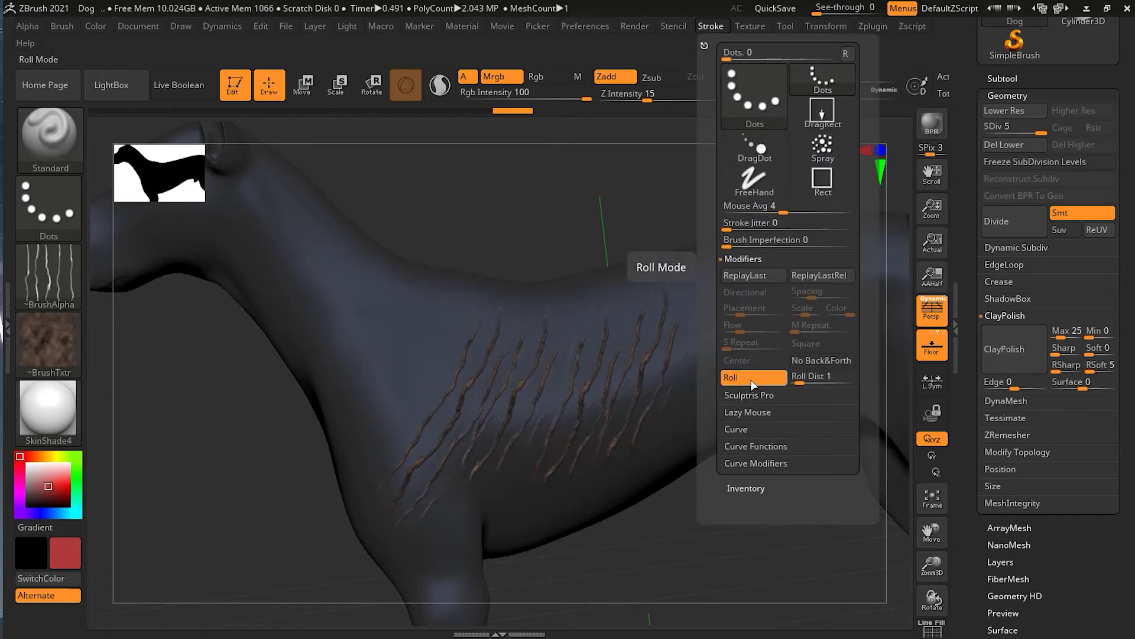
key(ctrl+z)
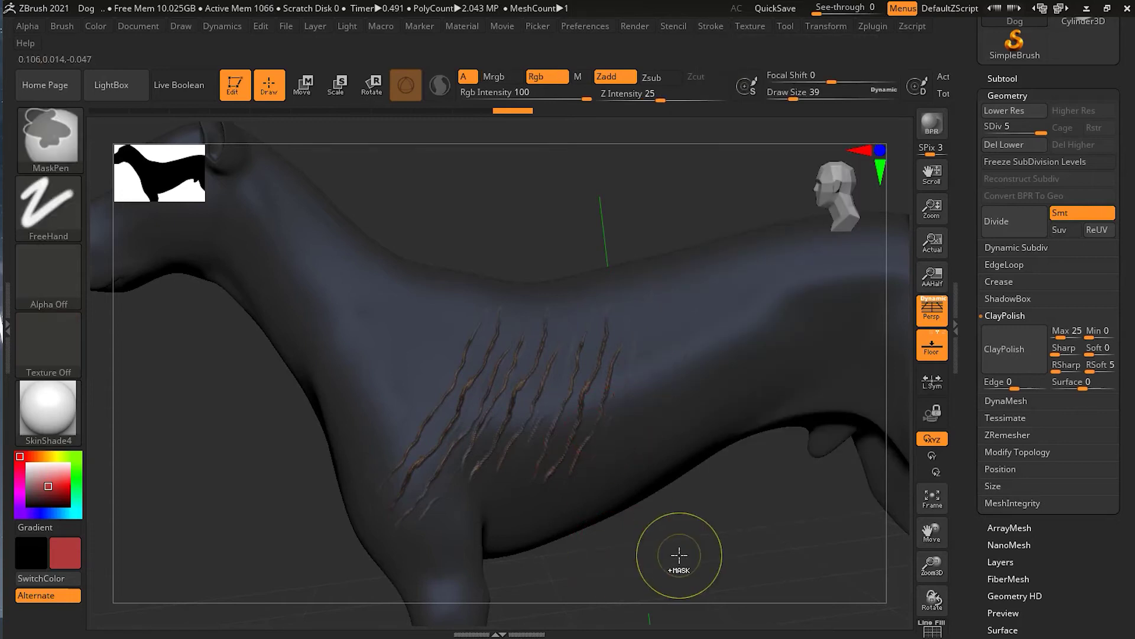
key(ctrl+z)
key(ctrl+z)
key(ctrl+z)
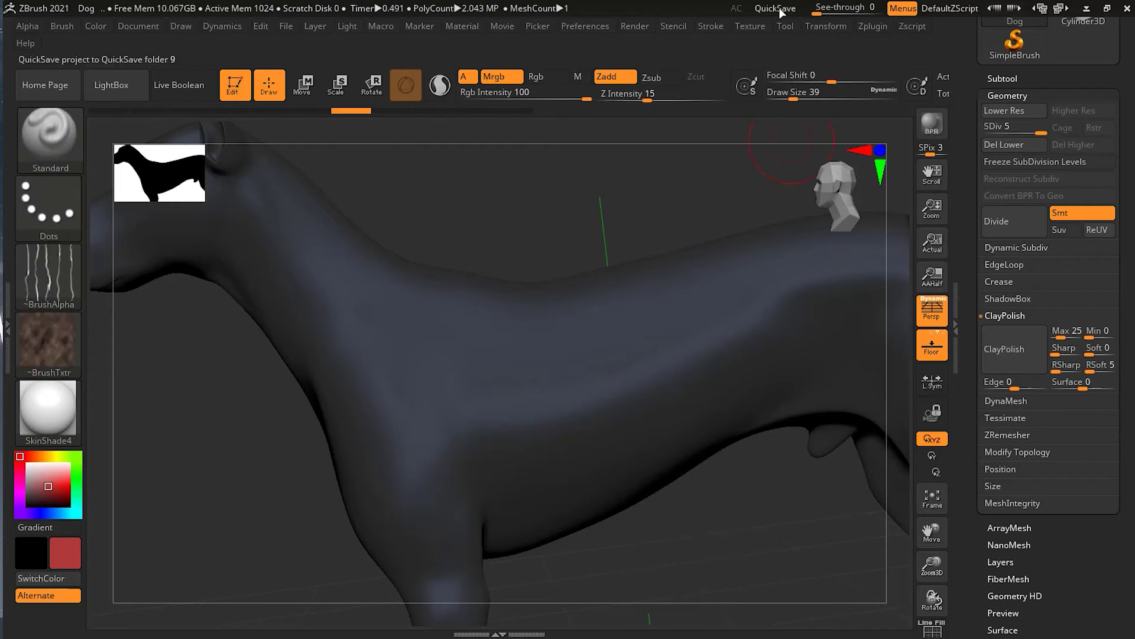
Step: Turn off the Roll modifier and cover the dog's shoulder, flank and hip with slanted Alpha 60 strokes
click(712, 26)
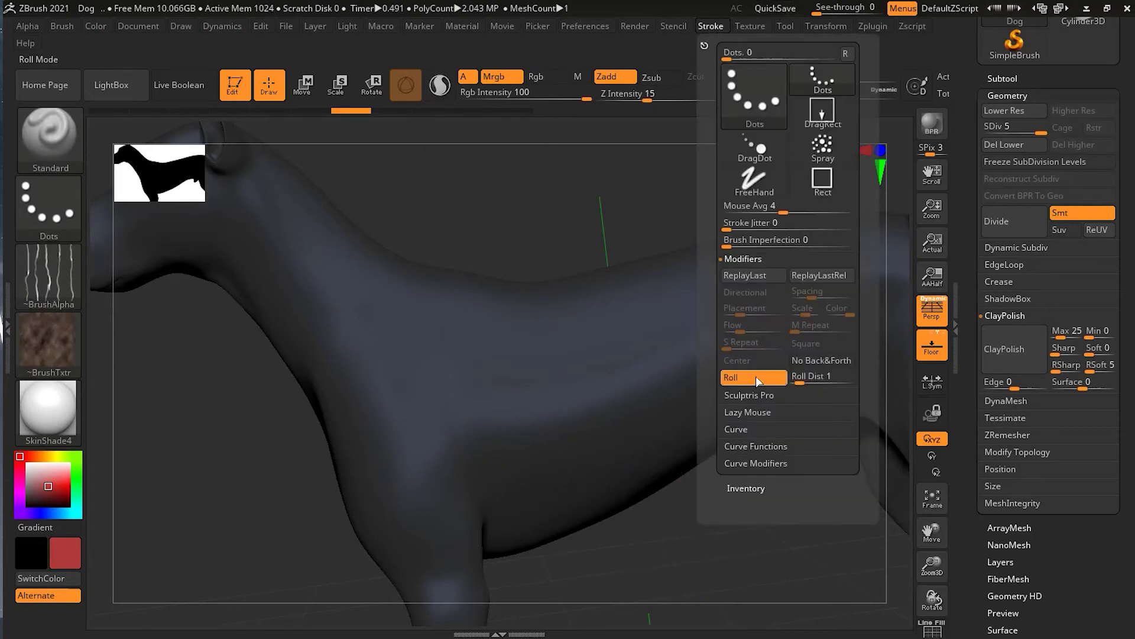
drag(502, 331, 427, 482)
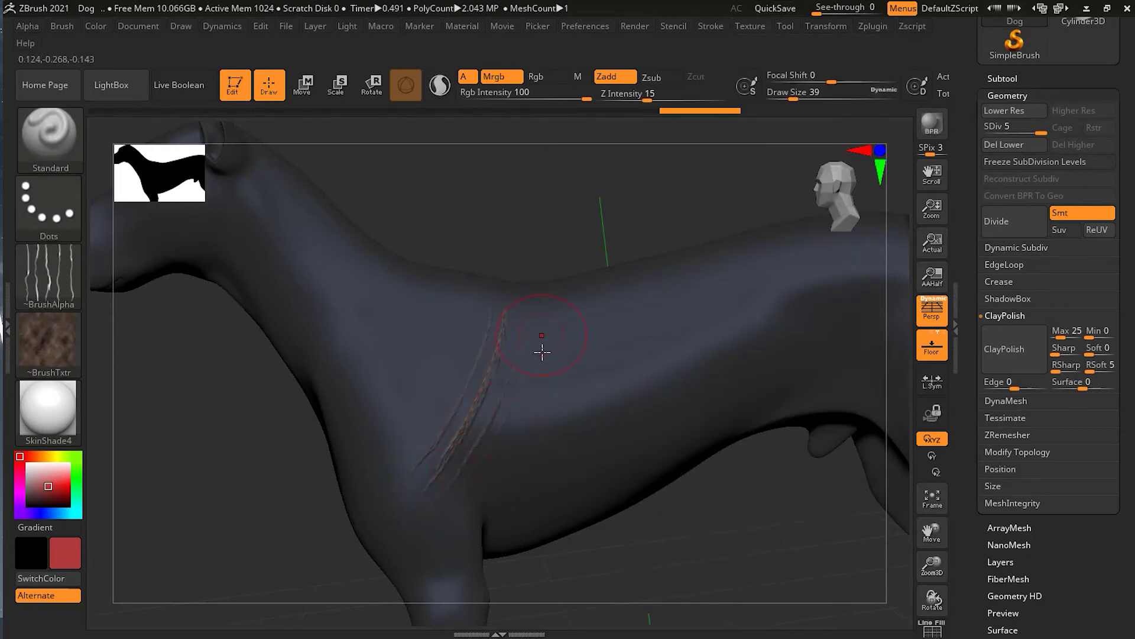
mouse_move(542, 353)
mouse_down()
mouse_move(492, 498)
mouse_move(553, 454)
mouse_up()
drag(651, 305, 569, 494)
drag(699, 281, 614, 454)
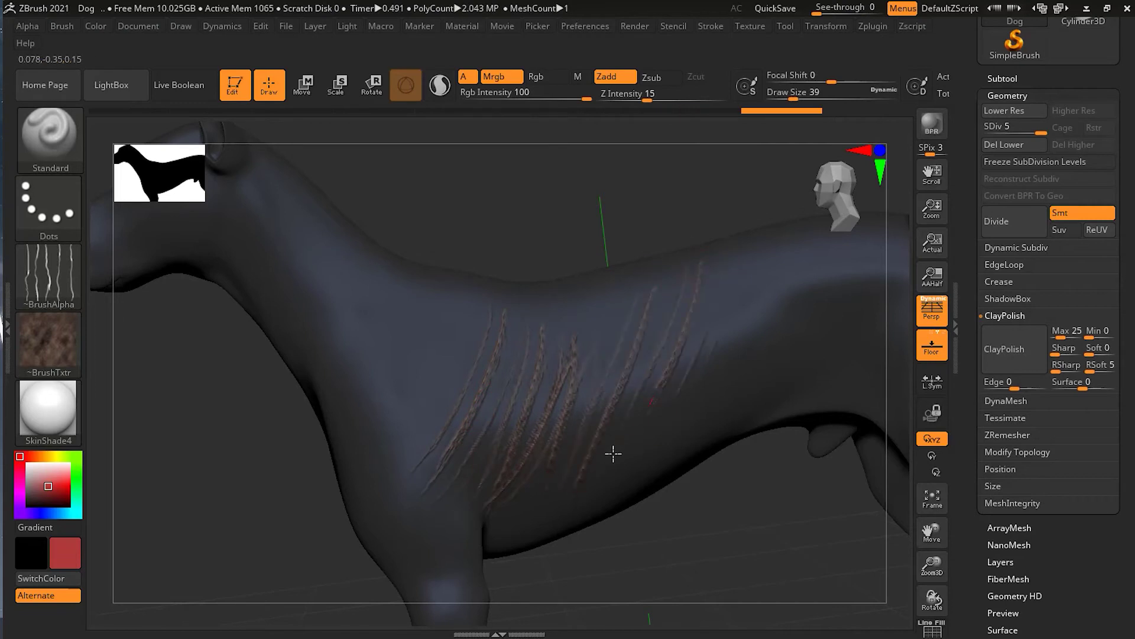
drag(472, 299, 392, 452)
drag(417, 293, 361, 403)
drag(619, 282, 566, 447)
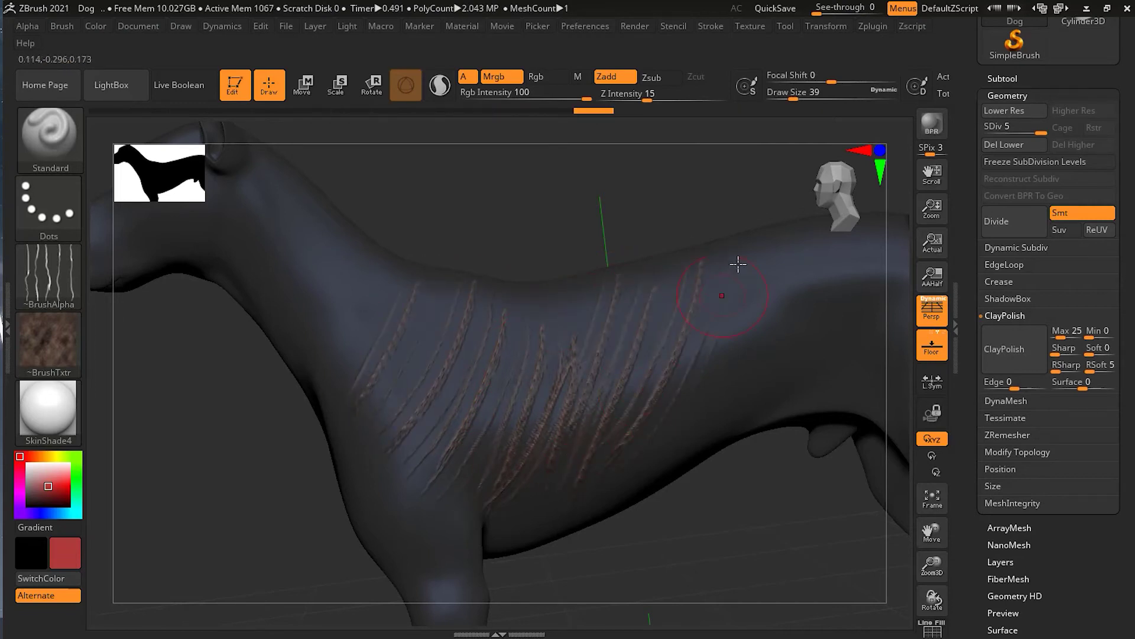
drag(737, 265, 686, 448)
drag(772, 302, 715, 444)
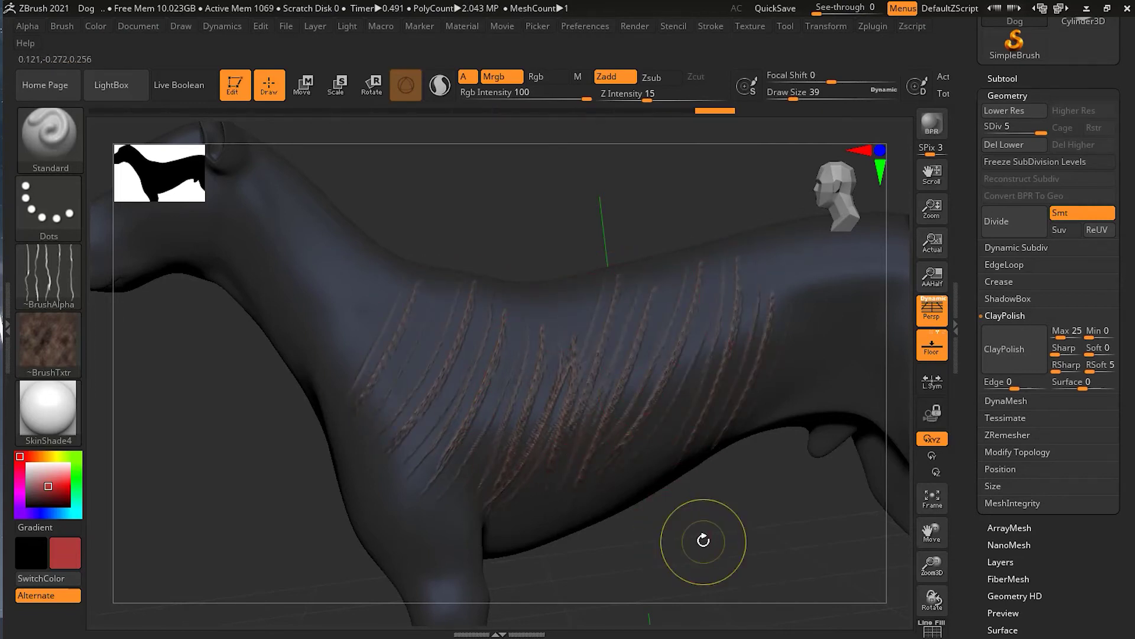
Step: Undo all the unrolled Alpha 60 strokes on the dog's body
key(ctrl+z)
key(ctrl+z)
key(ctrl+z)
key(ctrl+z)
key(ctrl+z)
key(ctrl+z)
key(ctrl+z)
key(ctrl+z)
key(ctrl+z)
key(ctrl+z)
key(ctrl+z)
key(ctrl+z)
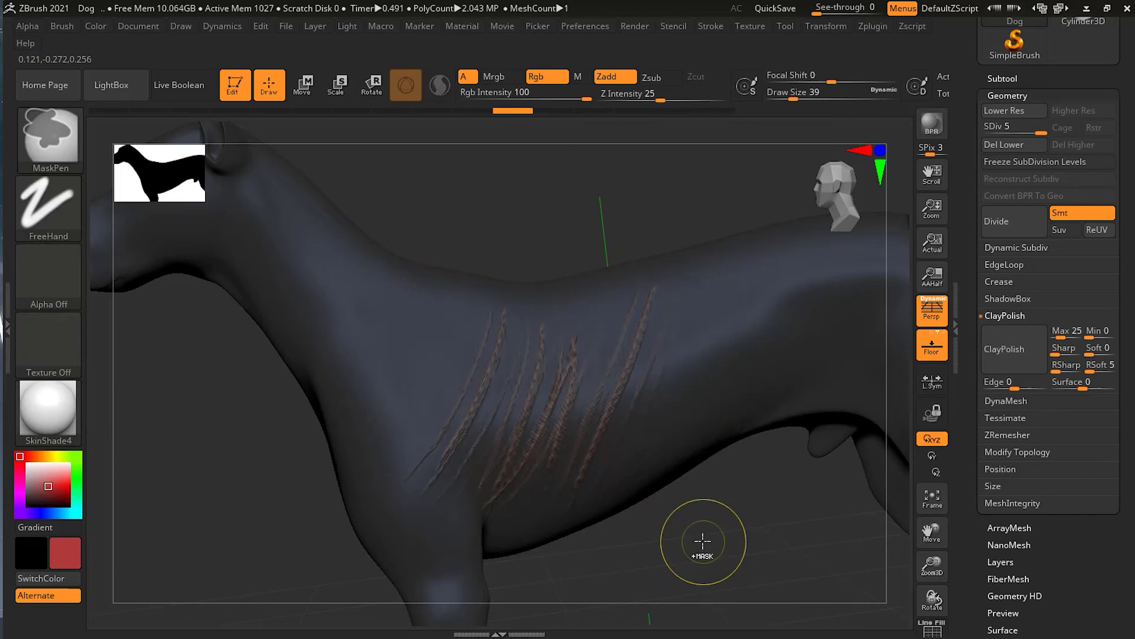
key(ctrl+z)
key(ctrl+z)
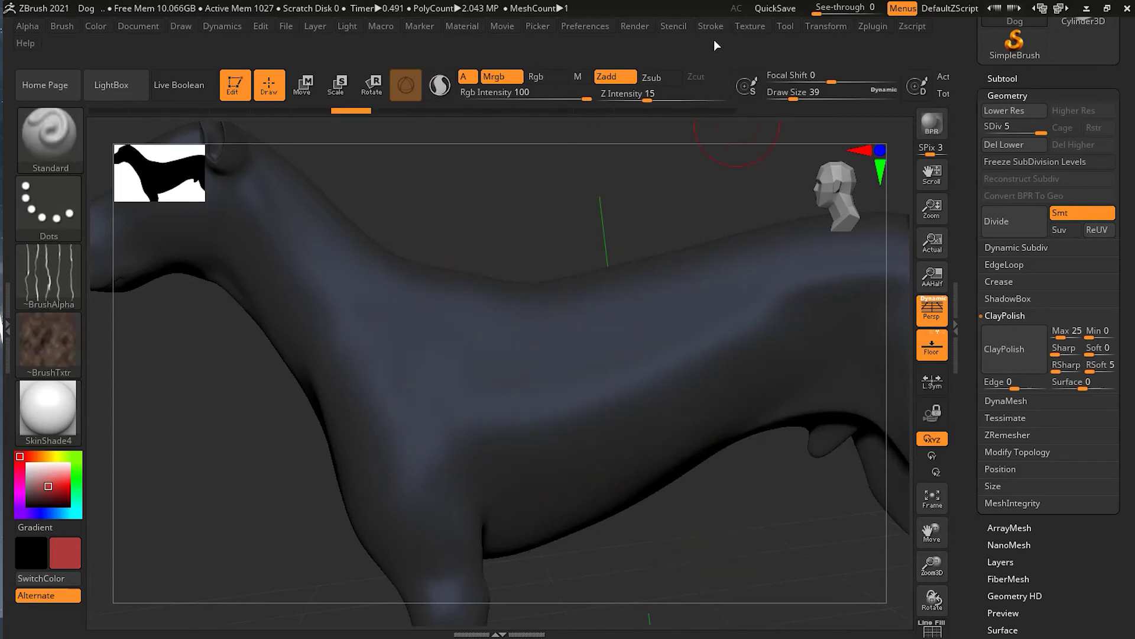
Step: Turn the Roll modifier back on and draw slanted Alpha 60 scratches across the dog's shoulder and flank
click(709, 26)
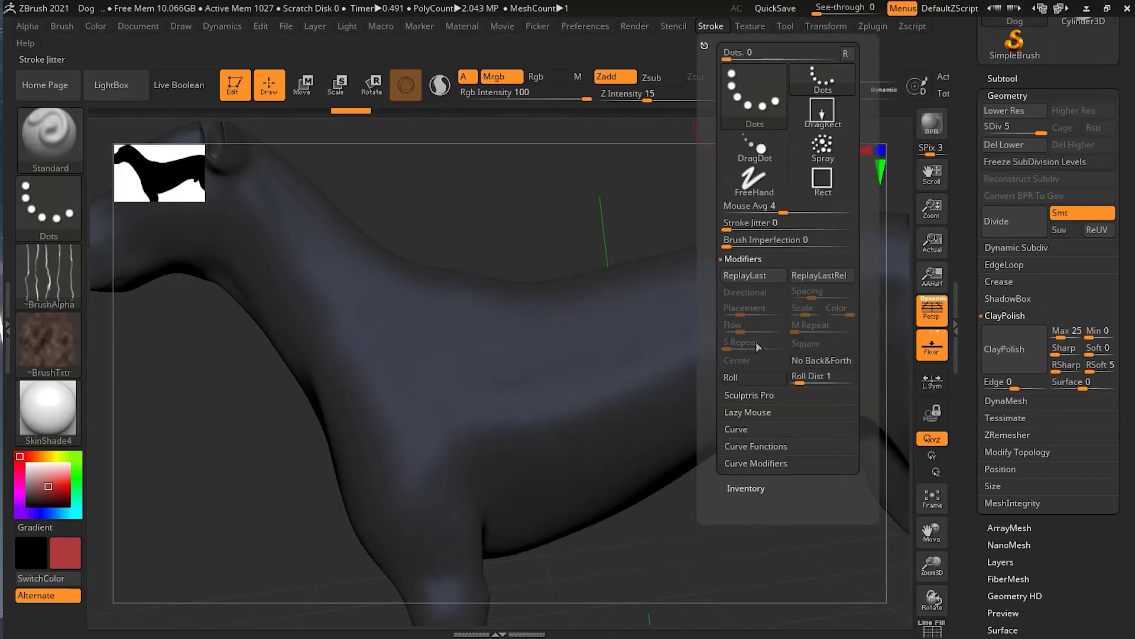
click(749, 378)
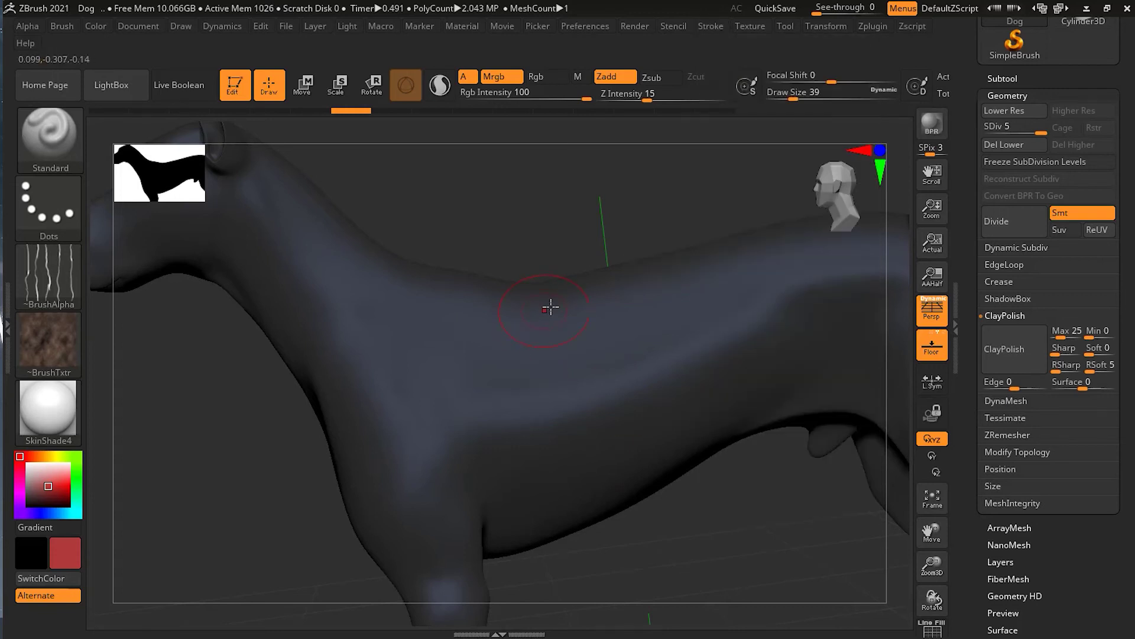
drag(547, 315, 475, 465)
drag(601, 284, 531, 495)
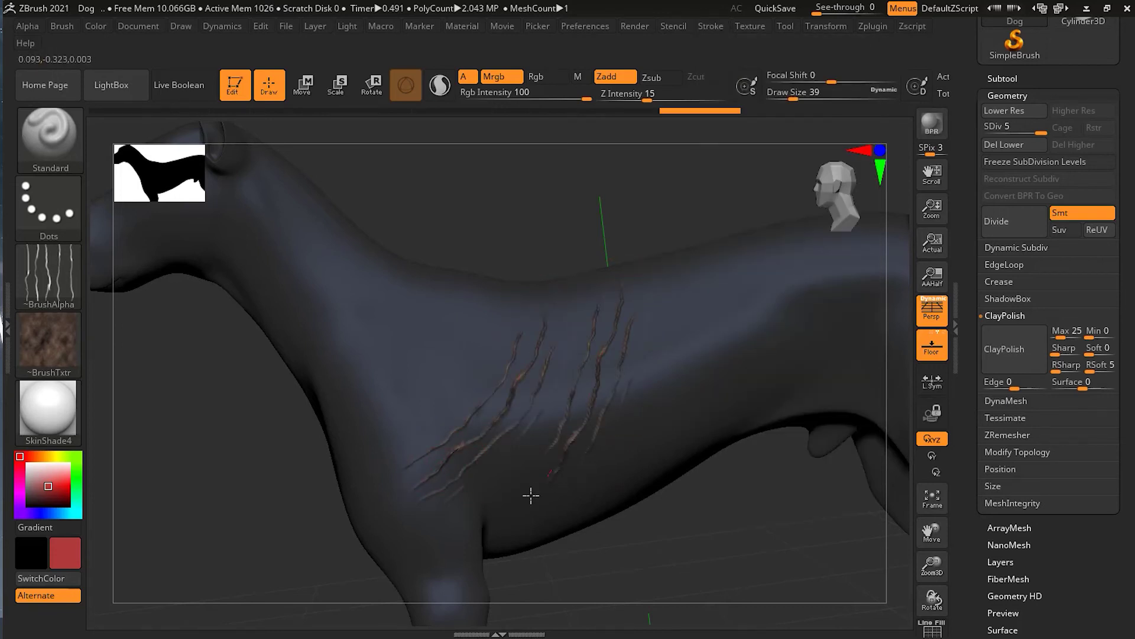
drag(699, 261, 627, 485)
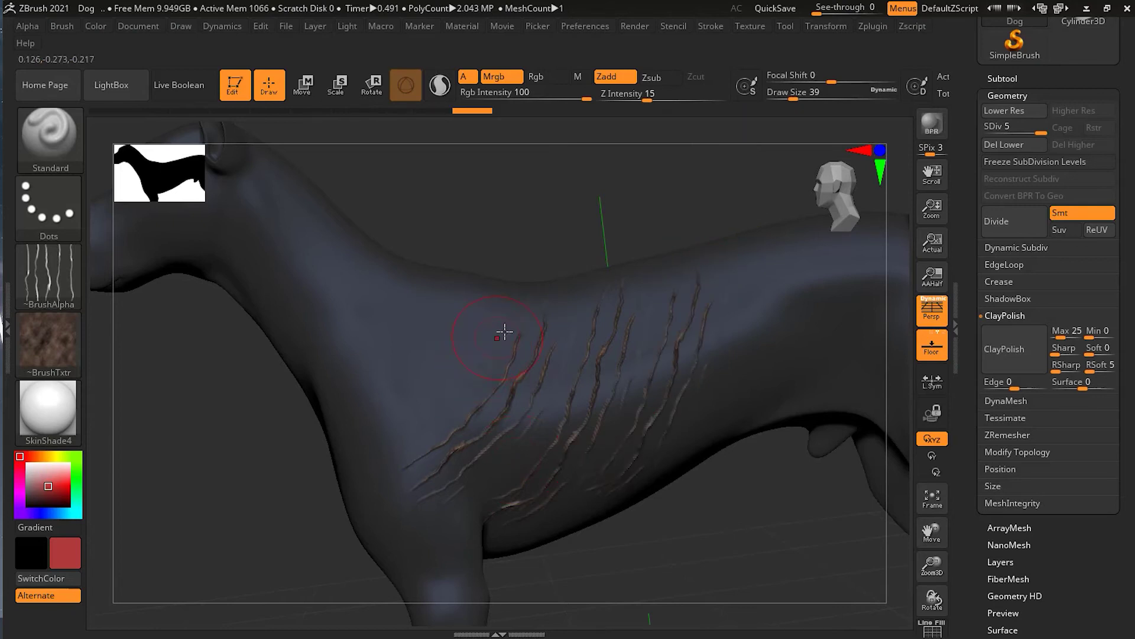
drag(505, 332, 400, 435)
mouse_move(714, 541)
mouse_down()
mouse_move(717, 555)
mouse_move(740, 505)
mouse_move(692, 513)
mouse_up()
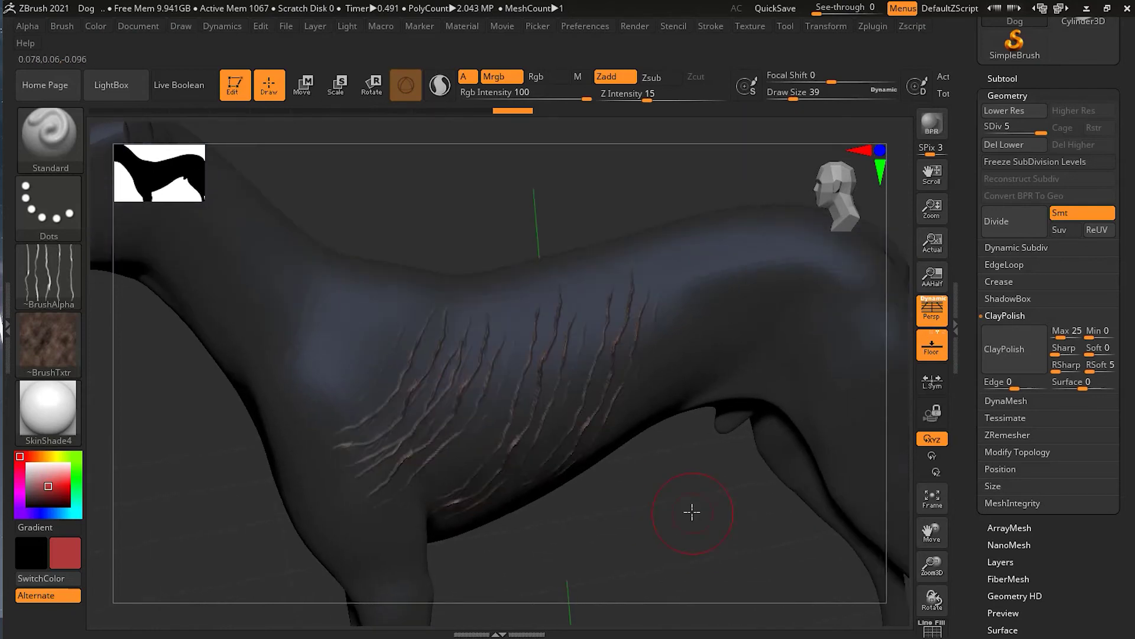
Step: Extend the rolled Alpha 60 scratches to the dog's hip and crisscross them over its flank and shoulder
drag(684, 278, 654, 411)
drag(730, 275, 744, 356)
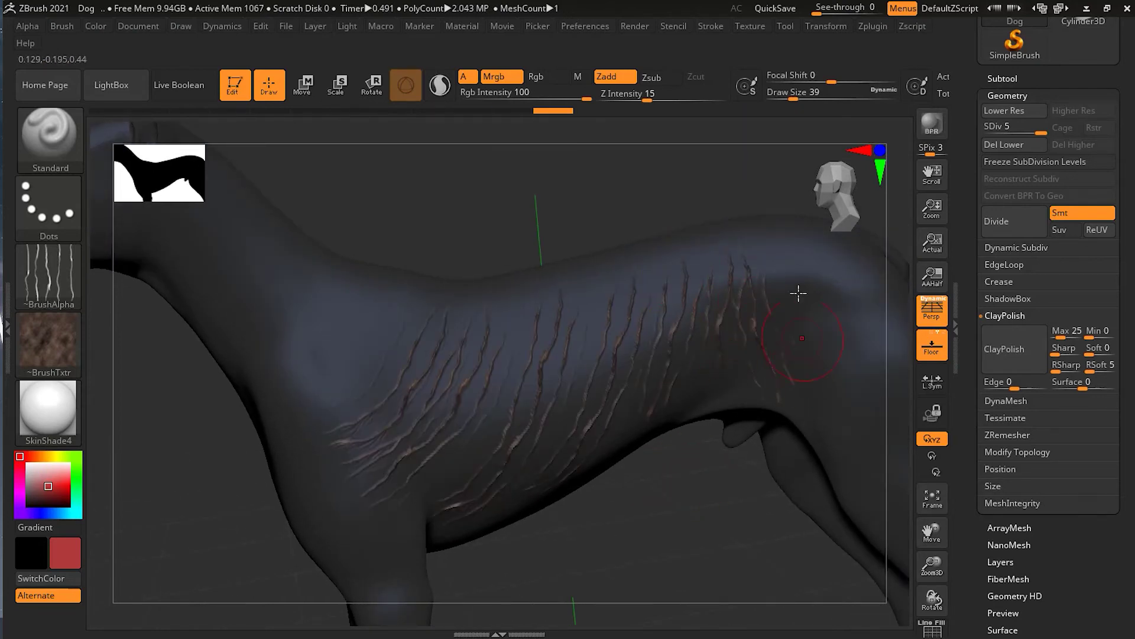
drag(798, 294, 815, 353)
mouse_move(634, 309)
mouse_down()
mouse_move(652, 349)
mouse_move(562, 372)
mouse_move(513, 428)
mouse_up()
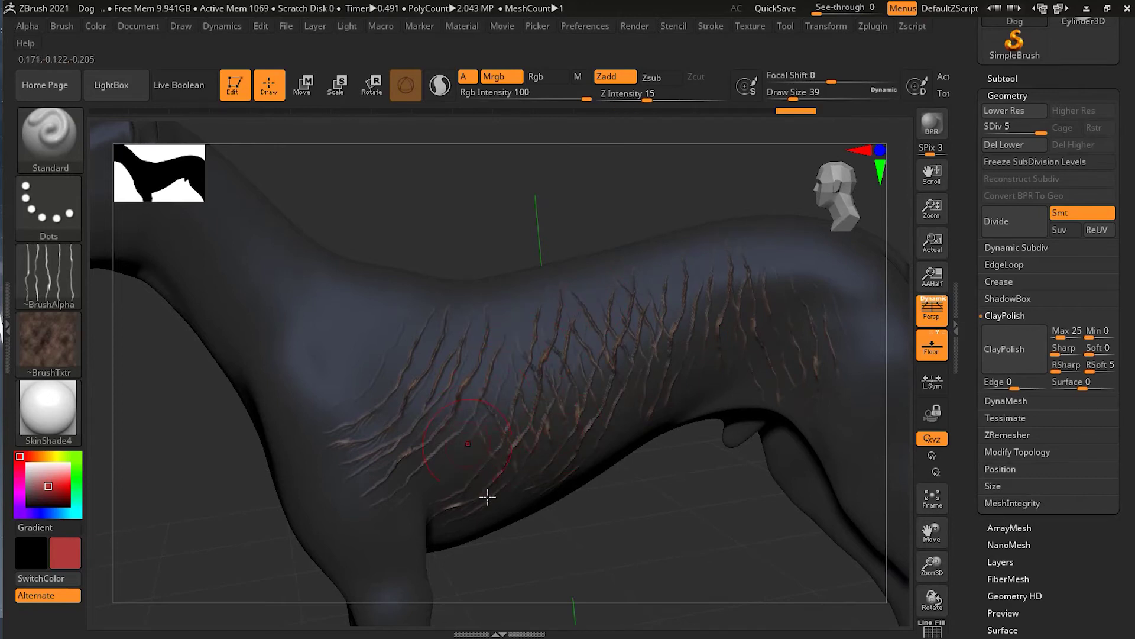
drag(487, 497, 454, 457)
drag(491, 304, 523, 424)
drag(418, 375, 442, 439)
drag(319, 307, 328, 403)
drag(369, 273, 382, 333)
mouse_move(644, 464)
mouse_down()
mouse_move(646, 535)
mouse_move(686, 520)
mouse_move(680, 503)
mouse_move(664, 512)
mouse_move(674, 507)
mouse_move(648, 502)
mouse_move(698, 507)
mouse_move(464, 296)
mouse_up()
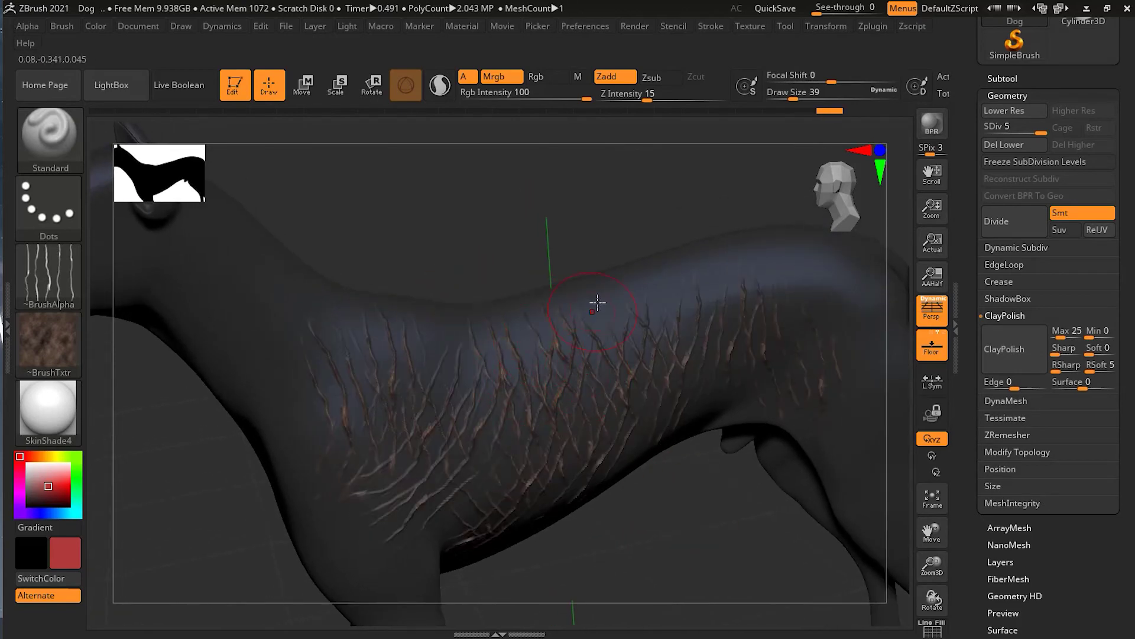
Step: Undo all the rolled Alpha 60 scratches on the dog's body
key(ctrl)
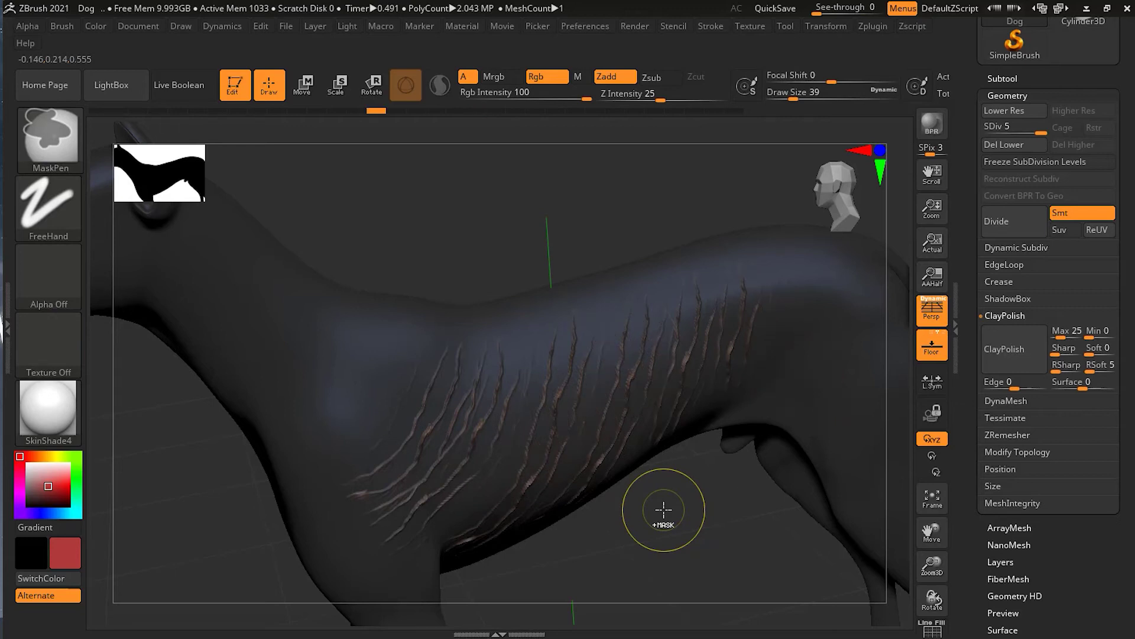
key(ctrl+z)
key(ctrl+z)
key(ctrl+z)
key(ctrl+z)
key(ctrl+z)
key(ctrl+z)
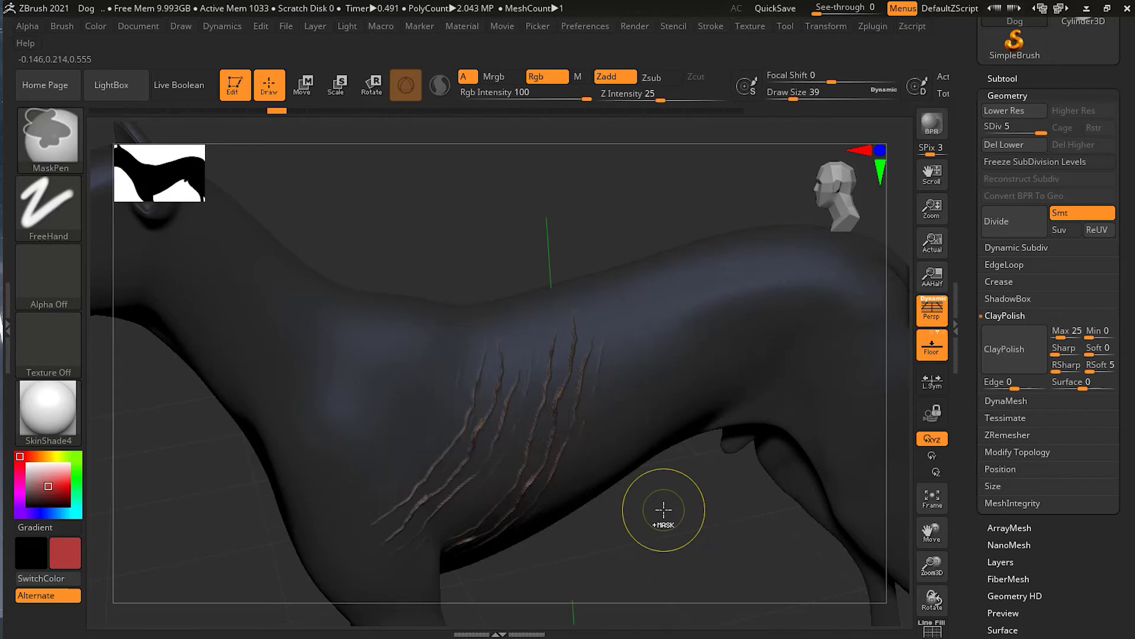
key(ctrl+z)
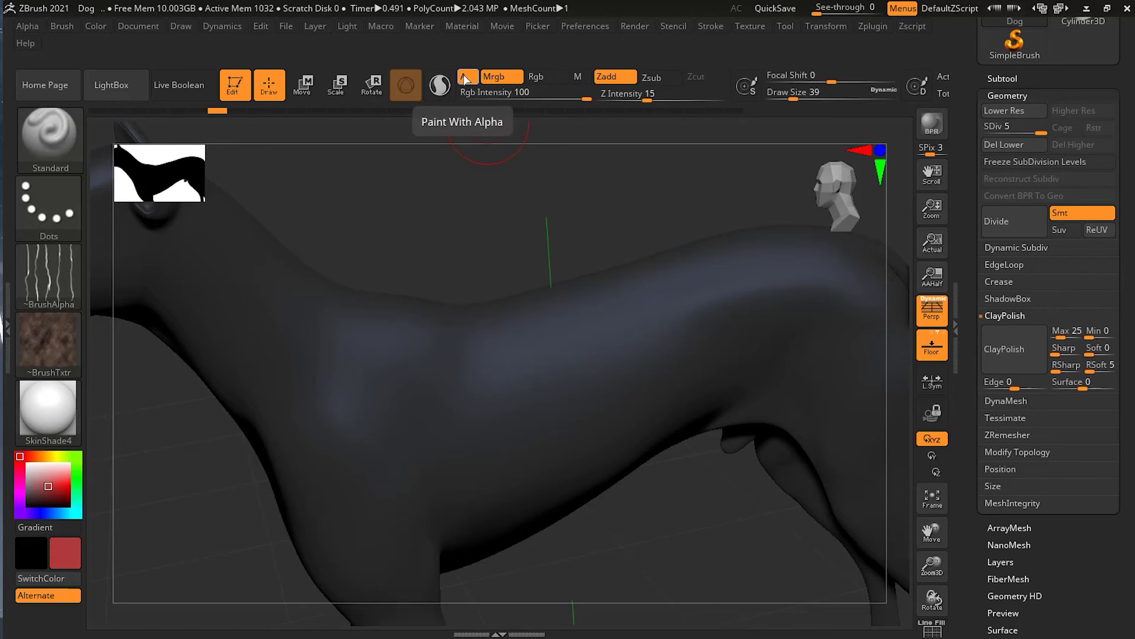
Step: Change the Standard brush's stroke type to Spray
mouse_move(54, 292)
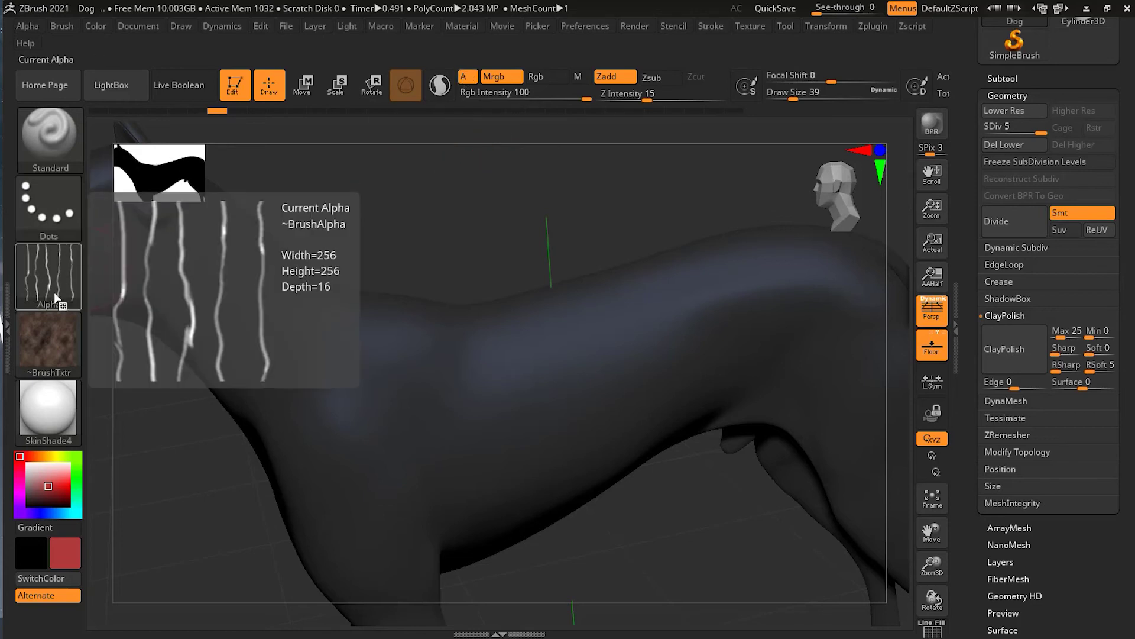
click(56, 217)
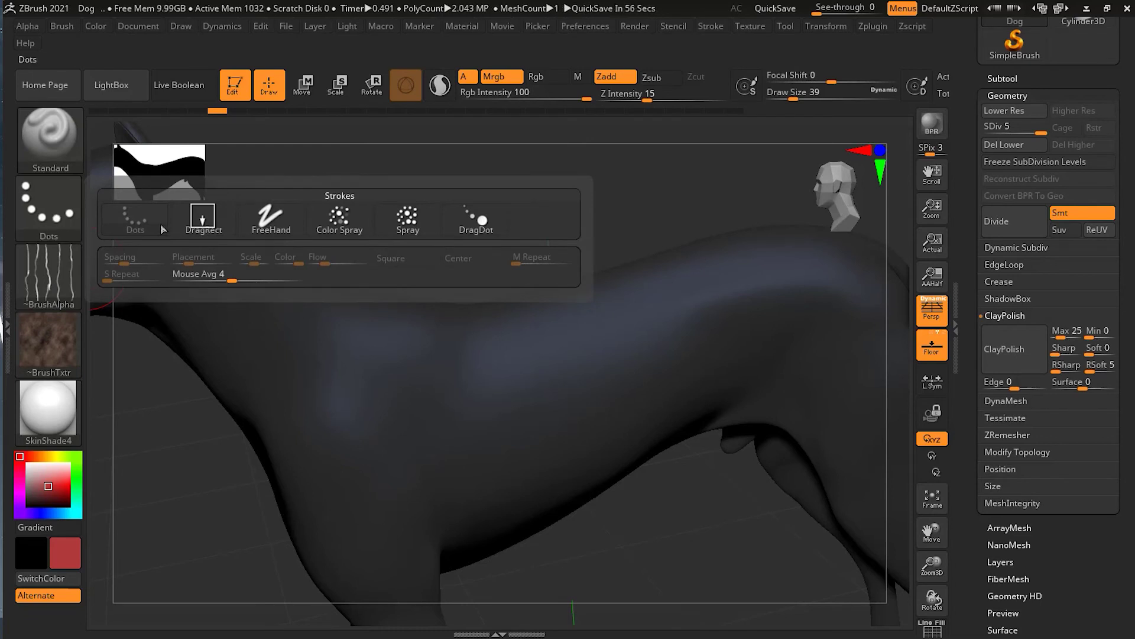
click(407, 231)
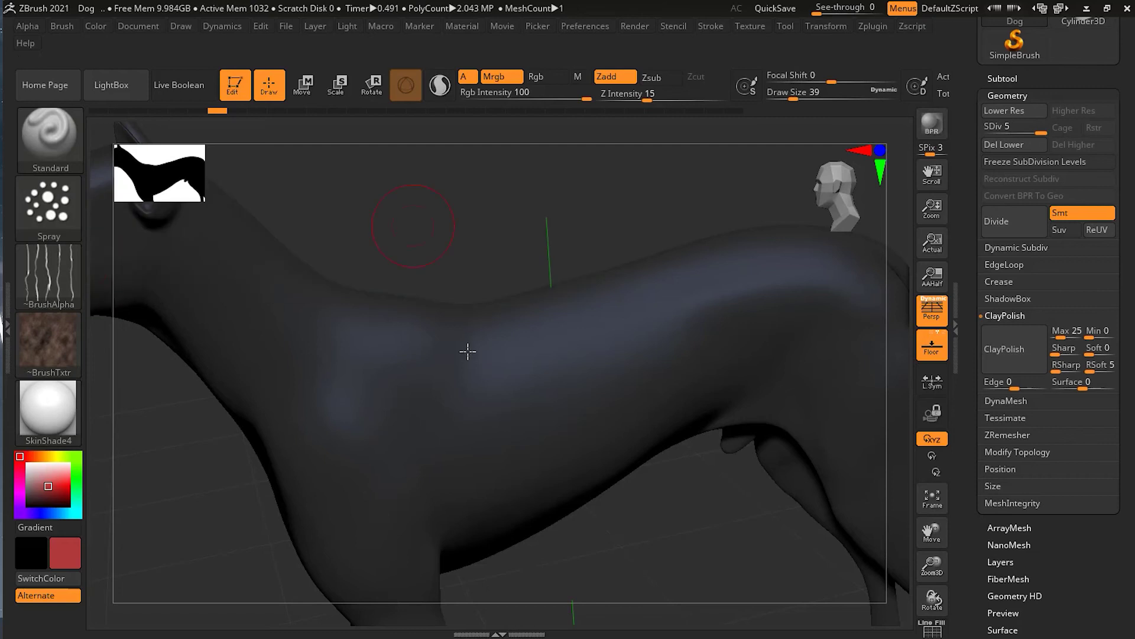
Step: Try spraying hair texture over the dog's shoulder, back and flank at Draw Size 39, then undo it
mouse_move(372, 365)
mouse_down()
mouse_move(413, 484)
mouse_move(467, 358)
mouse_move(509, 467)
mouse_move(545, 337)
mouse_move(606, 413)
mouse_move(707, 292)
mouse_up()
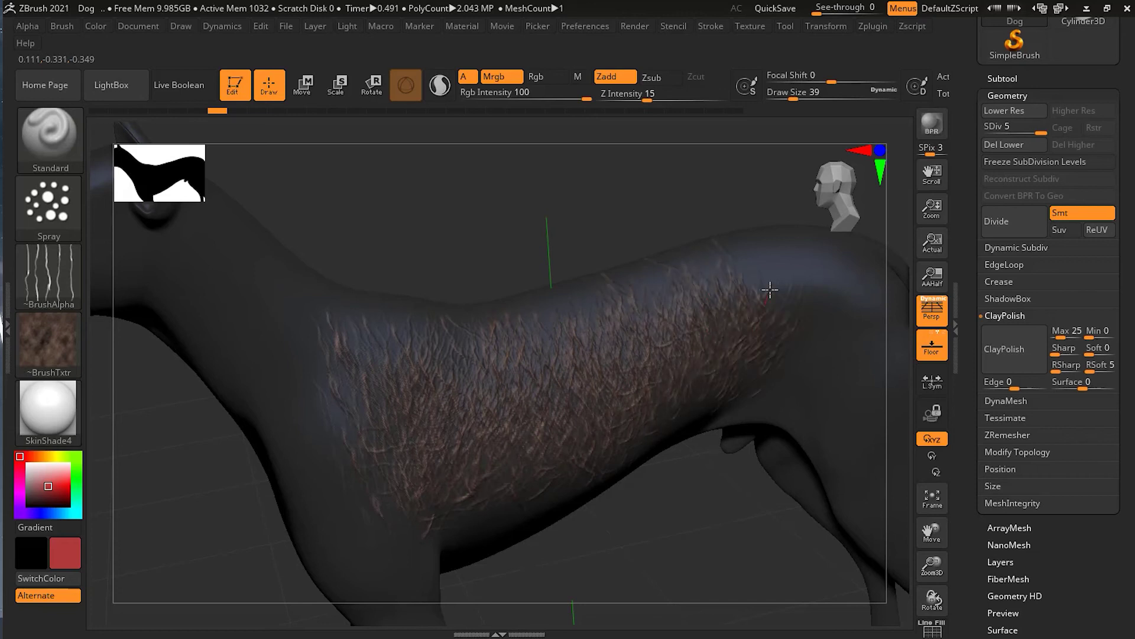
click(319, 366)
click(772, 345)
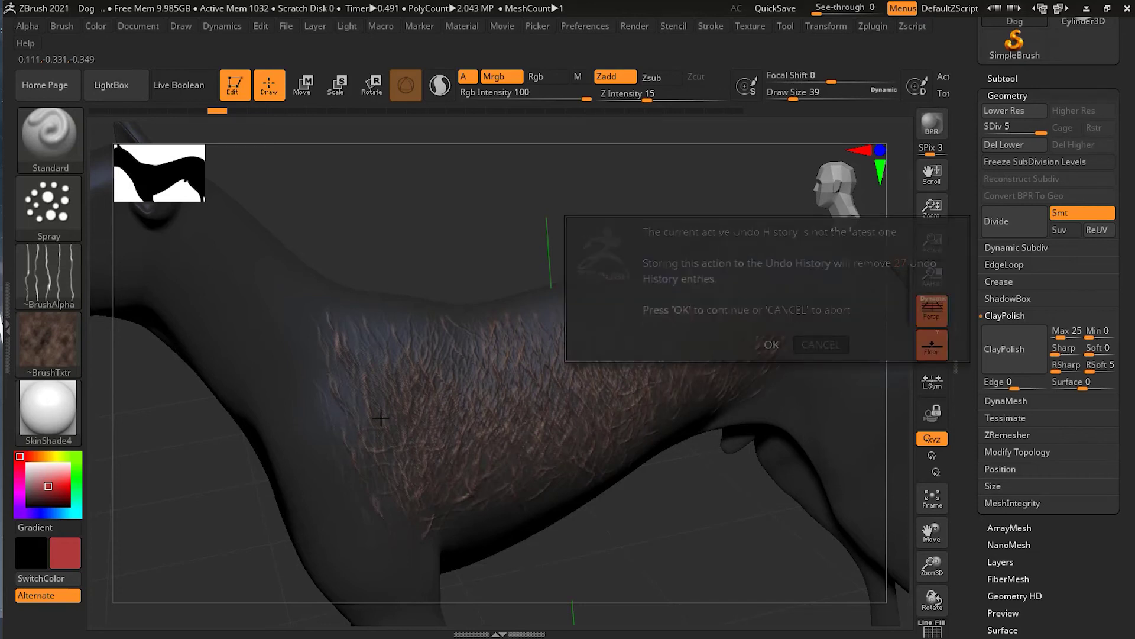
mouse_move(346, 443)
mouse_down()
mouse_move(451, 349)
mouse_move(586, 337)
mouse_up()
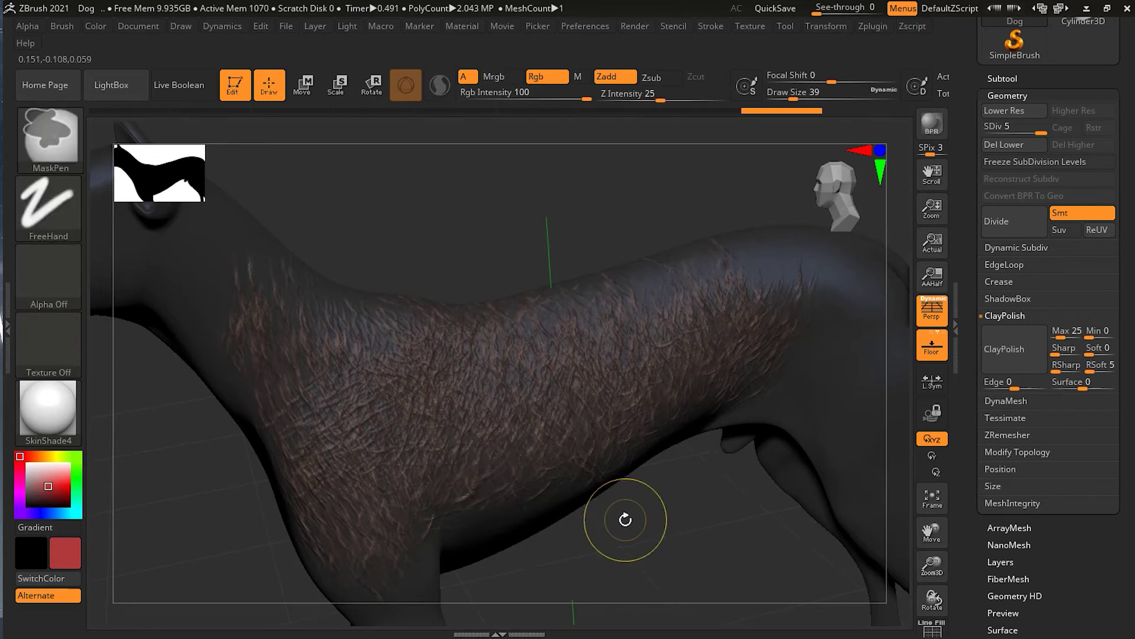
key(ctrl+z)
key(ctrl+z)
key(ctrl+z)
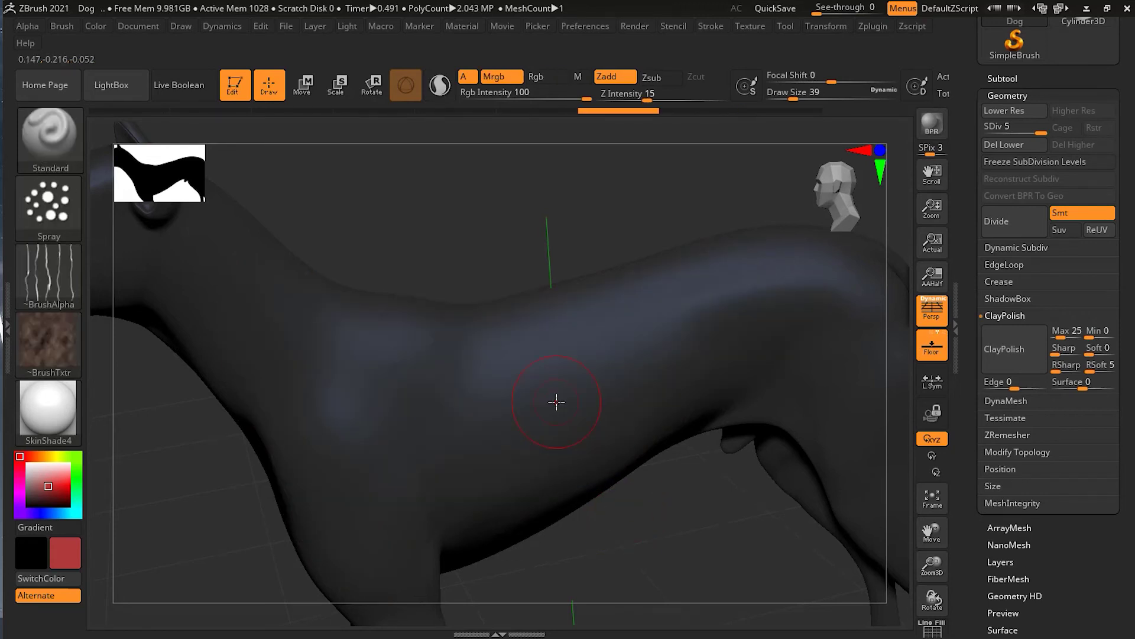
Step: Reduce the Draw Size to 18, spray finer hair over the dog's flank and undo the stroke
key(s)
mouse_move(557, 402)
mouse_down()
mouse_move(536, 405)
mouse_move(553, 403)
mouse_up()
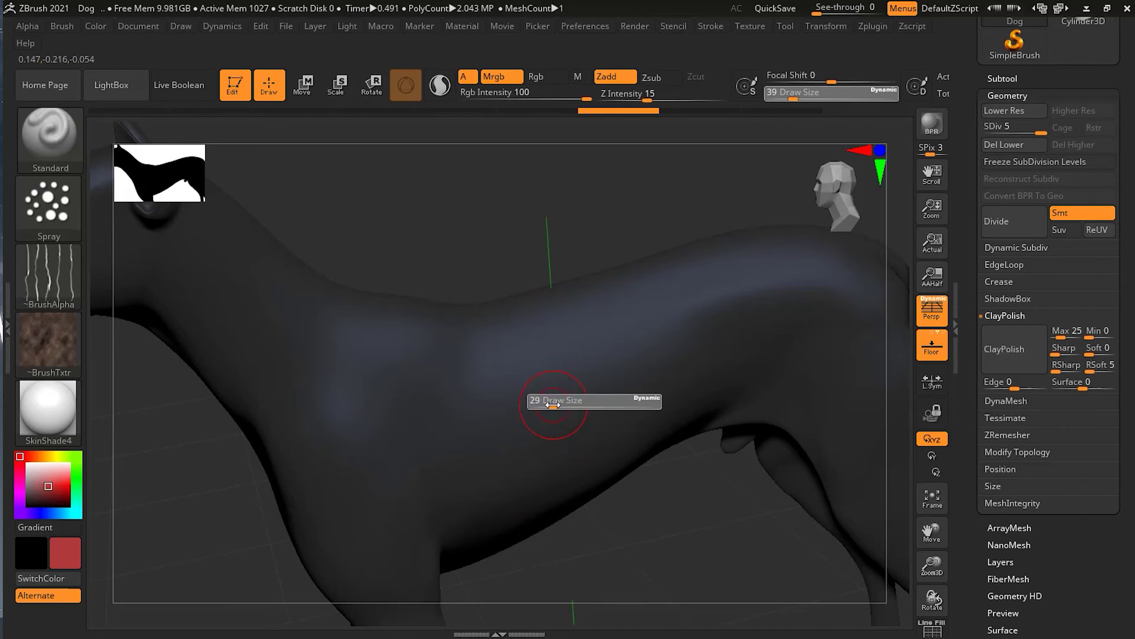
mouse_move(446, 398)
mouse_down()
mouse_move(481, 372)
mouse_move(522, 462)
mouse_move(555, 359)
mouse_move(601, 325)
mouse_move(664, 406)
mouse_move(699, 398)
mouse_up()
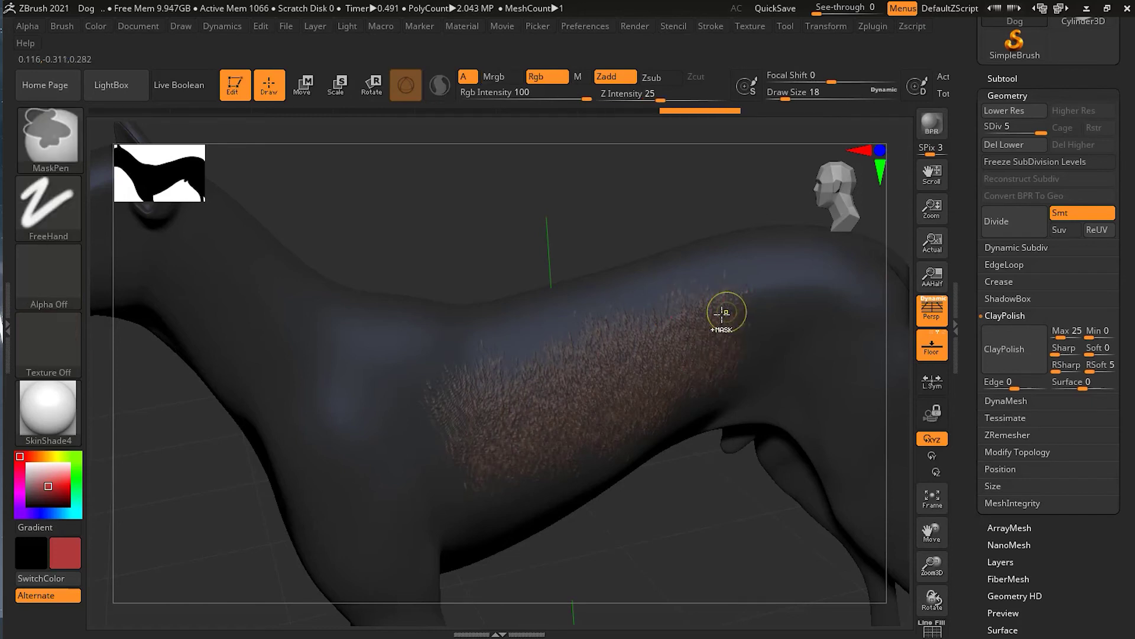
key(ctrl+z)
Step: Set the Draw Size to 23 and spray brown fur over the dog's neck, shoulder, flank, hip and upper front leg
key(s)
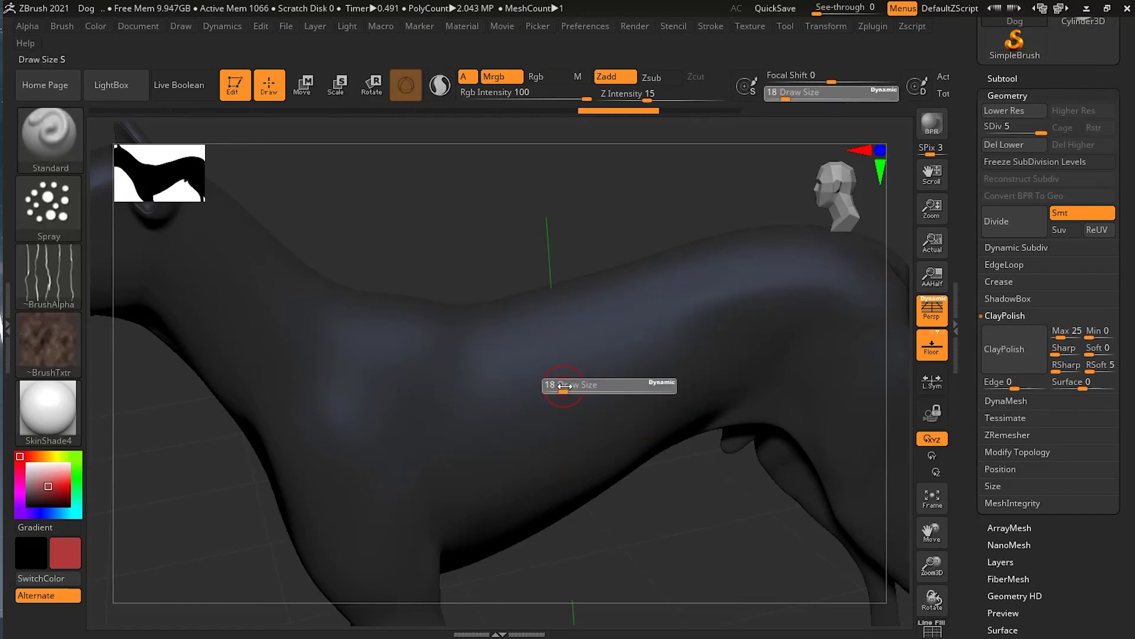
mouse_move(426, 355)
mouse_down()
mouse_move(405, 456)
mouse_move(330, 398)
mouse_move(312, 437)
mouse_move(482, 385)
mouse_move(534, 355)
mouse_move(598, 357)
mouse_move(660, 301)
mouse_move(748, 334)
mouse_move(818, 385)
mouse_up()
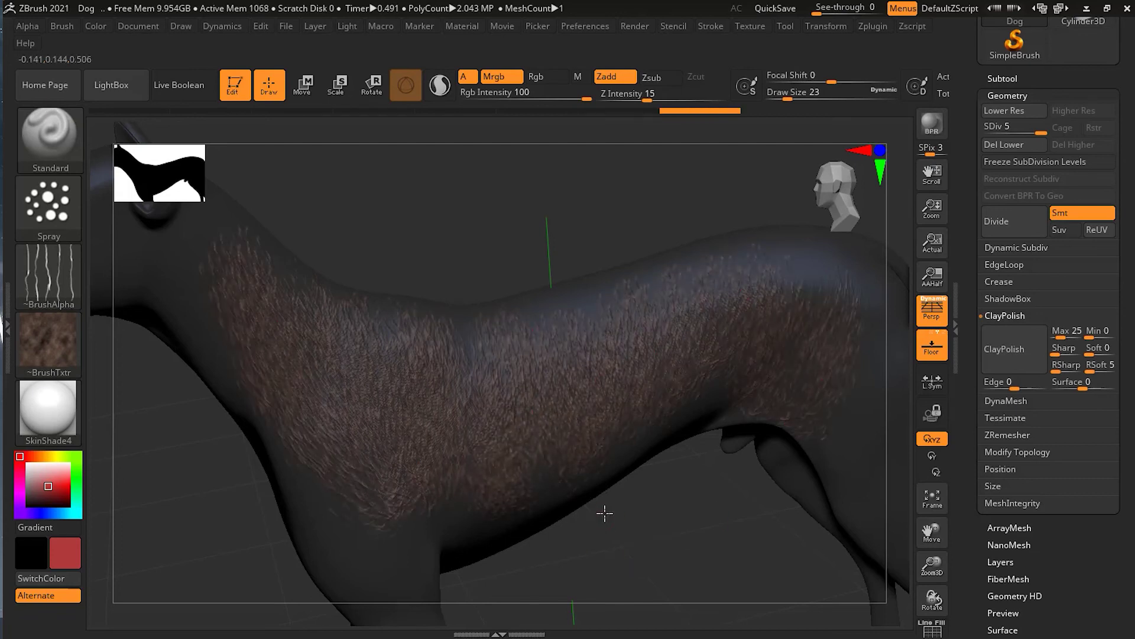
mouse_move(603, 515)
mouse_down()
mouse_move(610, 586)
mouse_move(601, 442)
mouse_up()
mouse_move(321, 372)
mouse_down()
mouse_move(362, 504)
mouse_move(404, 563)
mouse_up()
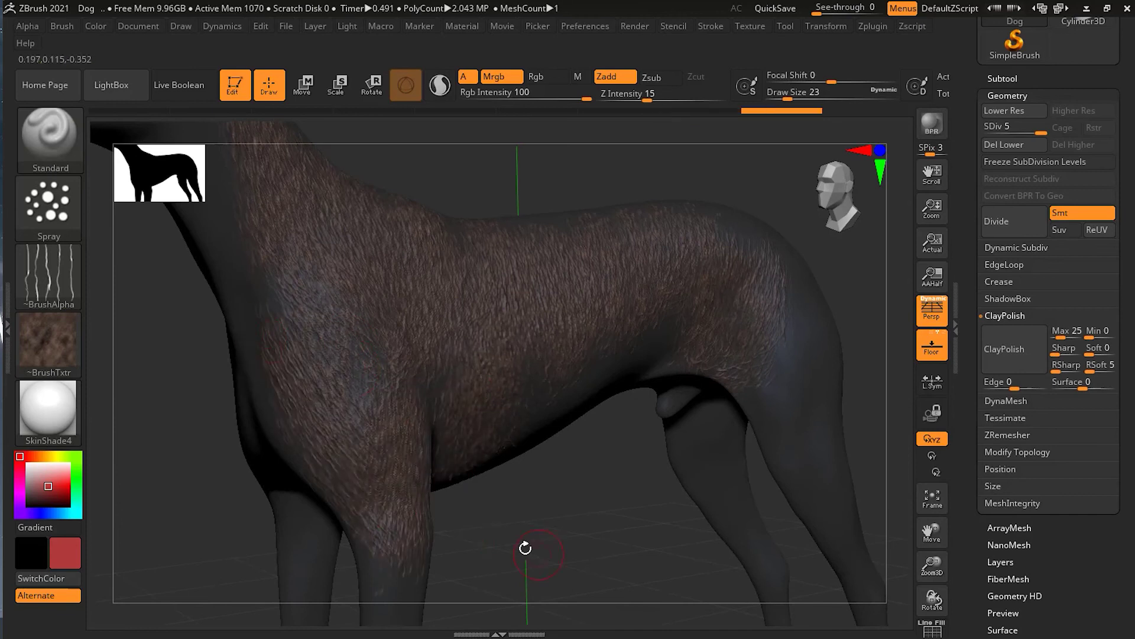
Step: Spray fur symmetrically over the dog's chest and the front of its neck at Draw Size 23
drag(525, 548, 418, 466)
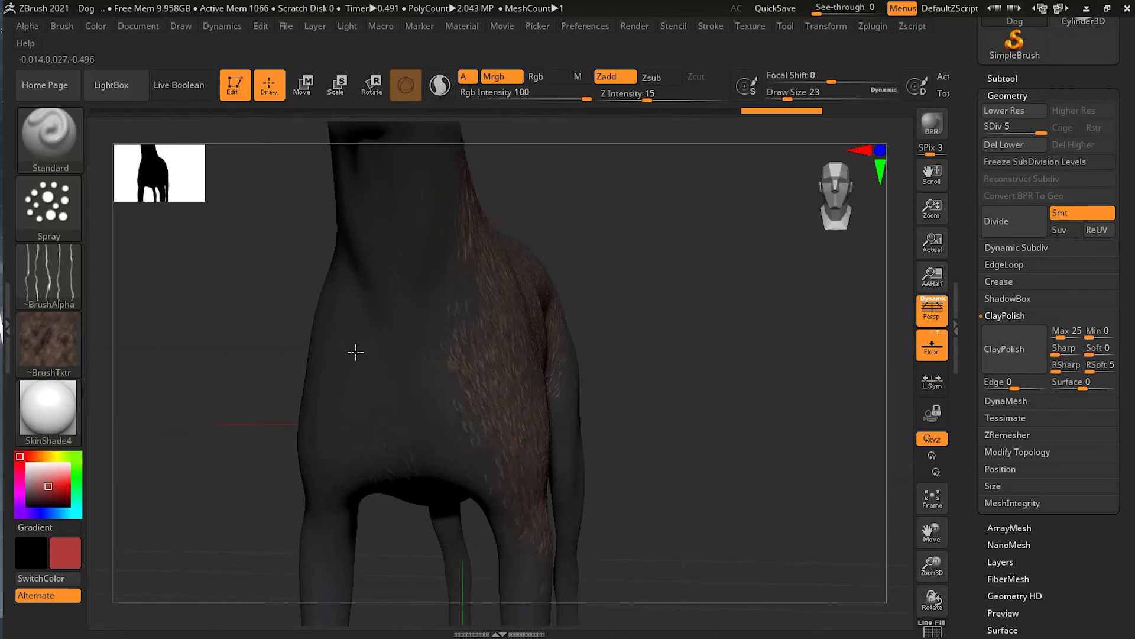
key(ctrl)
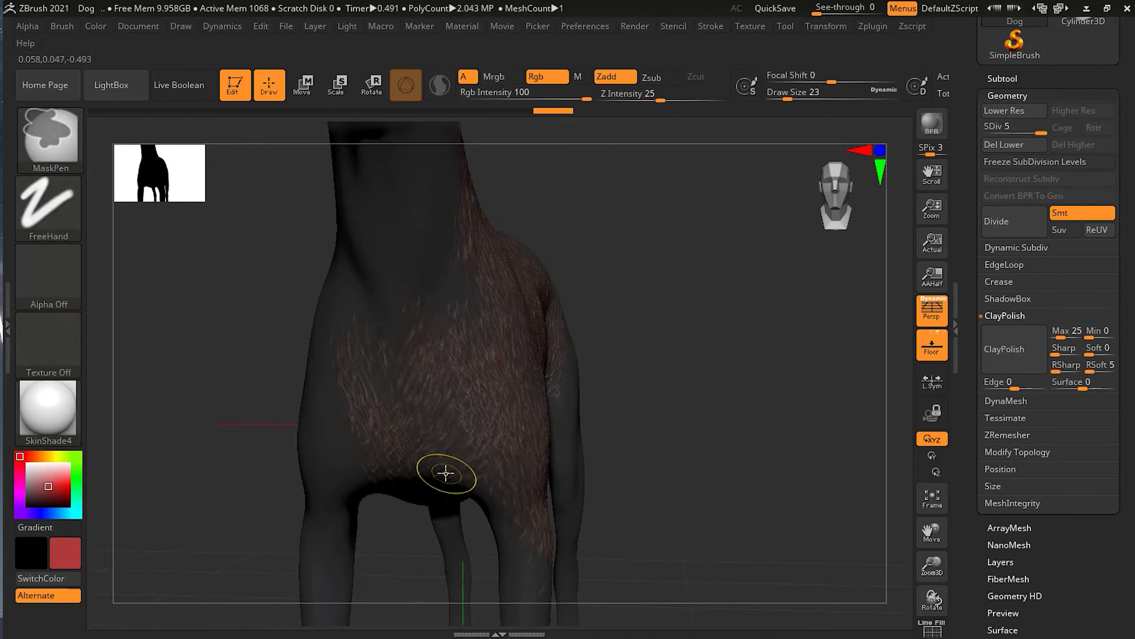
key(ctrl+z)
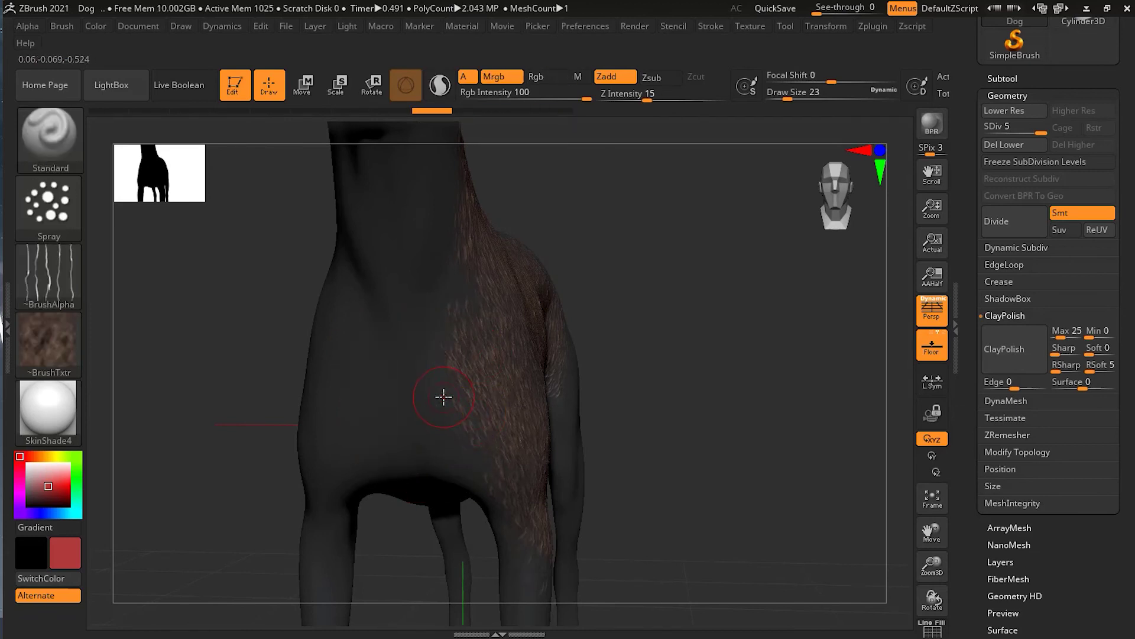
drag(470, 332, 439, 423)
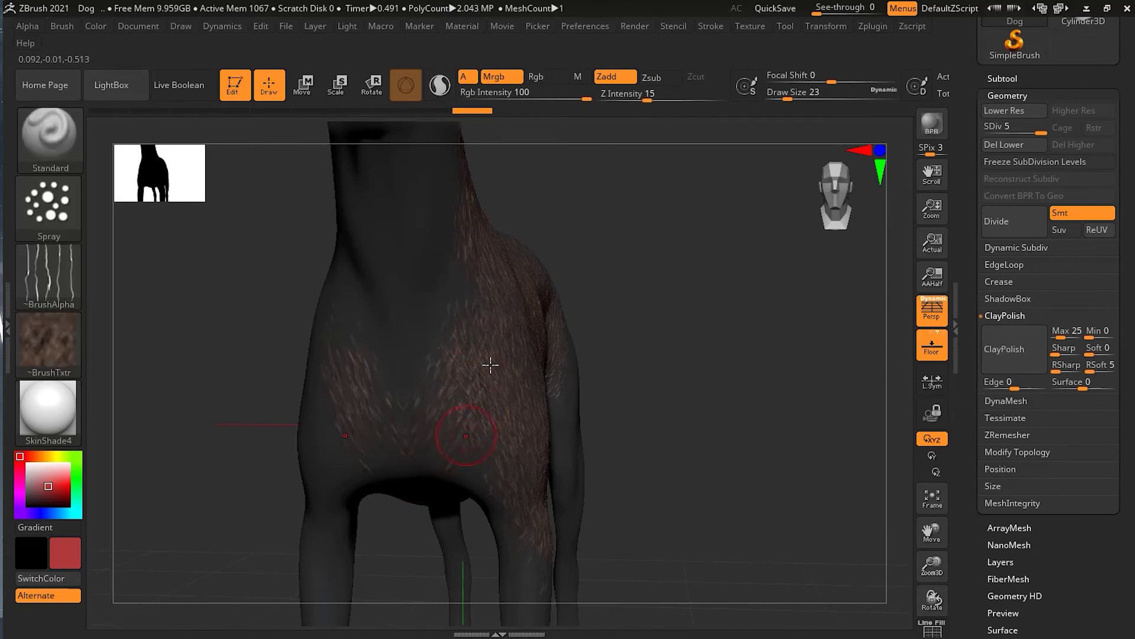
drag(489, 365, 440, 481)
drag(517, 393, 470, 485)
drag(461, 266, 406, 429)
key(ctrl+shift+z)
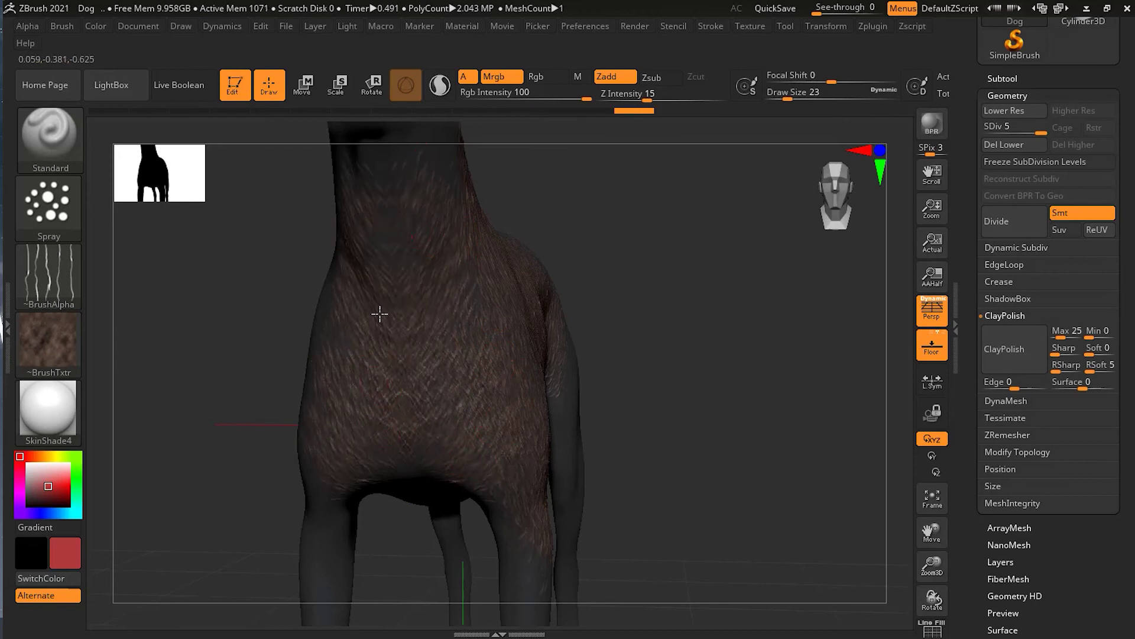
key(ctrl+shift+z)
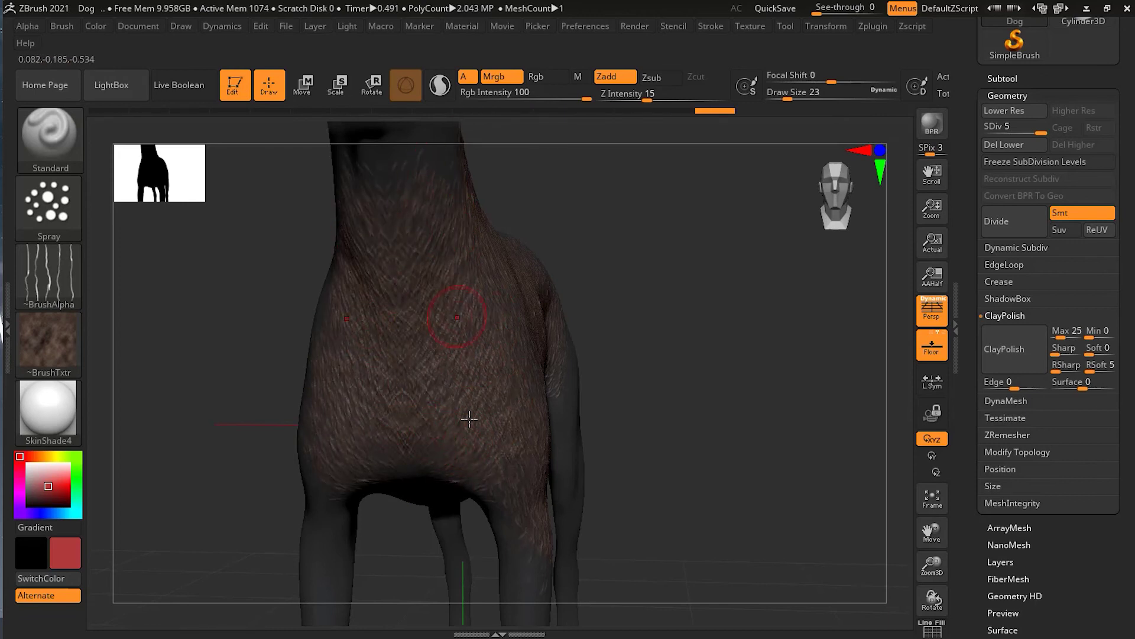
key(ctrl+shift+z)
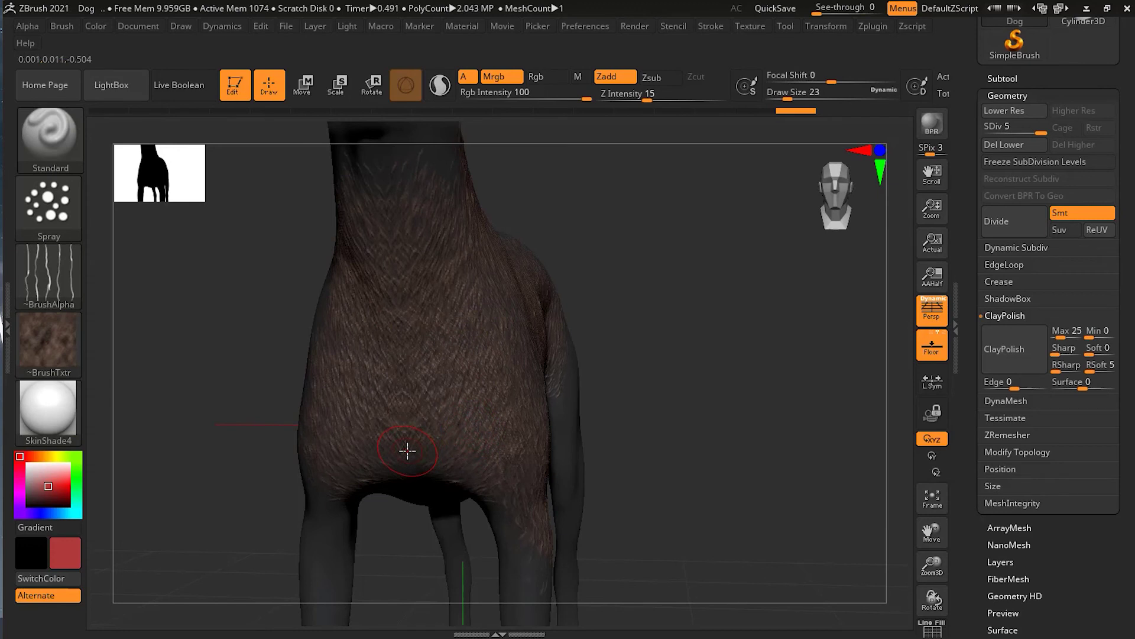
drag(406, 450, 412, 370)
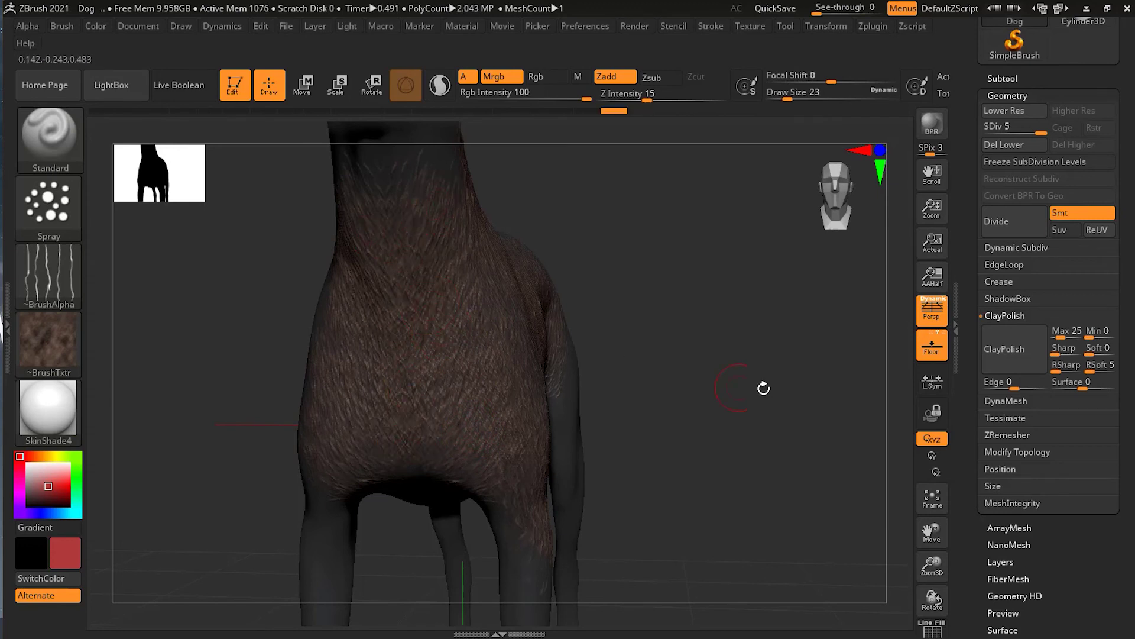
Step: Spray the fur down the dog's front leg to the paw
drag(762, 388, 623, 352)
drag(641, 403, 563, 509)
drag(652, 497, 609, 469)
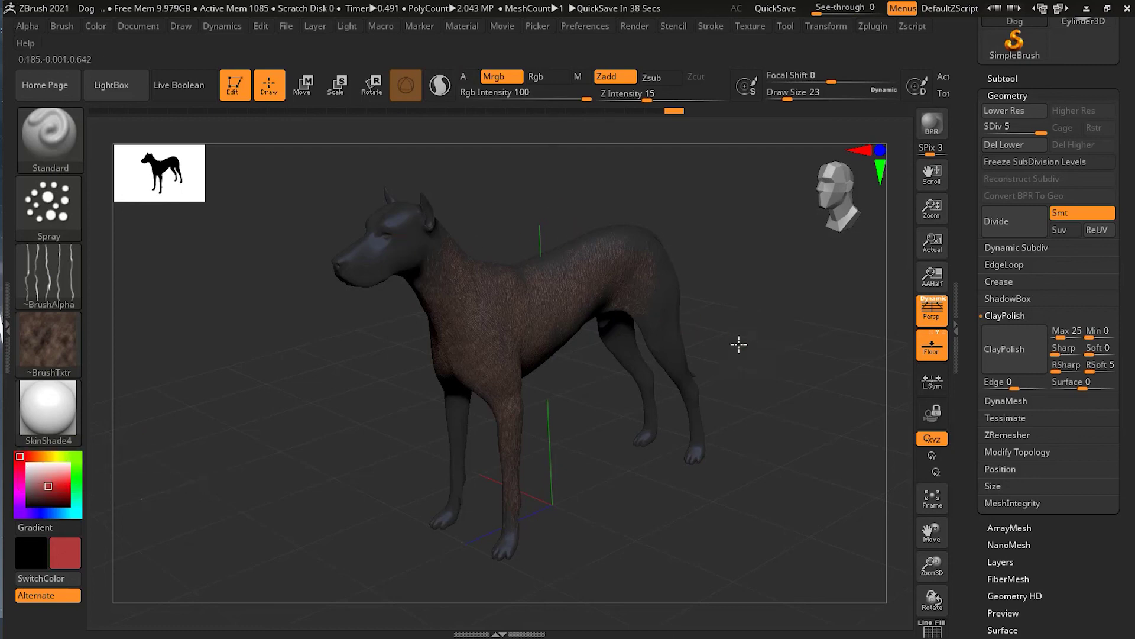
Step: With Paint With Alpha off, spray sample fur patches on the dog's bare flank and chest and examine them up close
mouse_move(740, 340)
mouse_down()
mouse_move(606, 408)
mouse_move(597, 397)
mouse_up()
mouse_move(382, 297)
mouse_down()
mouse_move(434, 303)
mouse_move(414, 362)
mouse_move(440, 395)
mouse_up()
drag(501, 307, 547, 313)
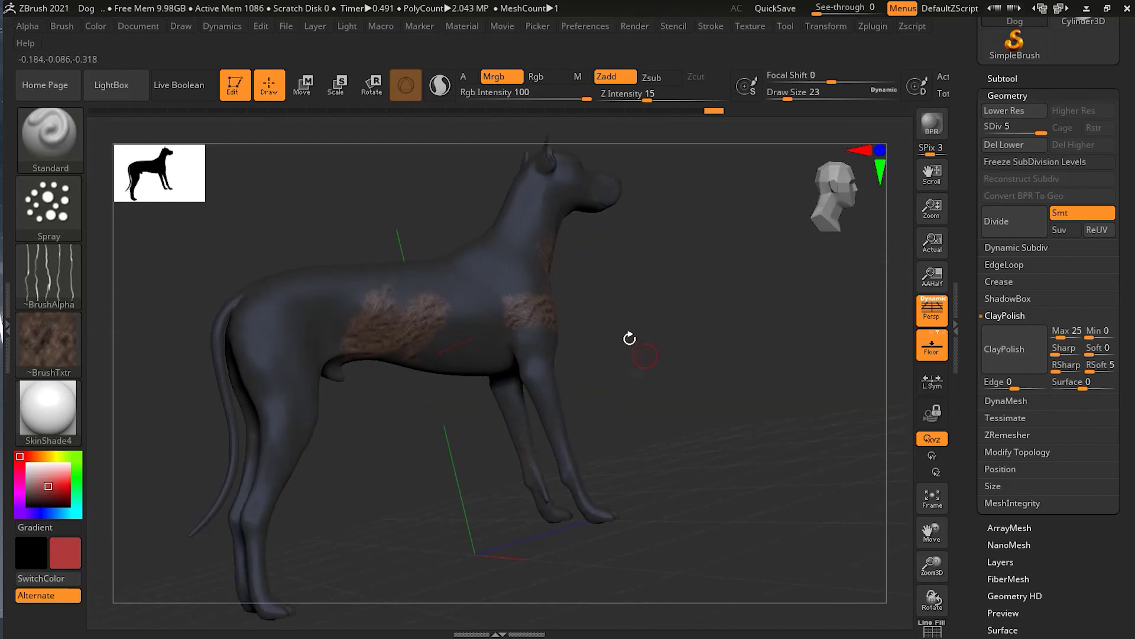
alt+drag(629, 337, 813, 299)
alt+drag(294, 517, 524, 506)
drag(223, 573, 402, 539)
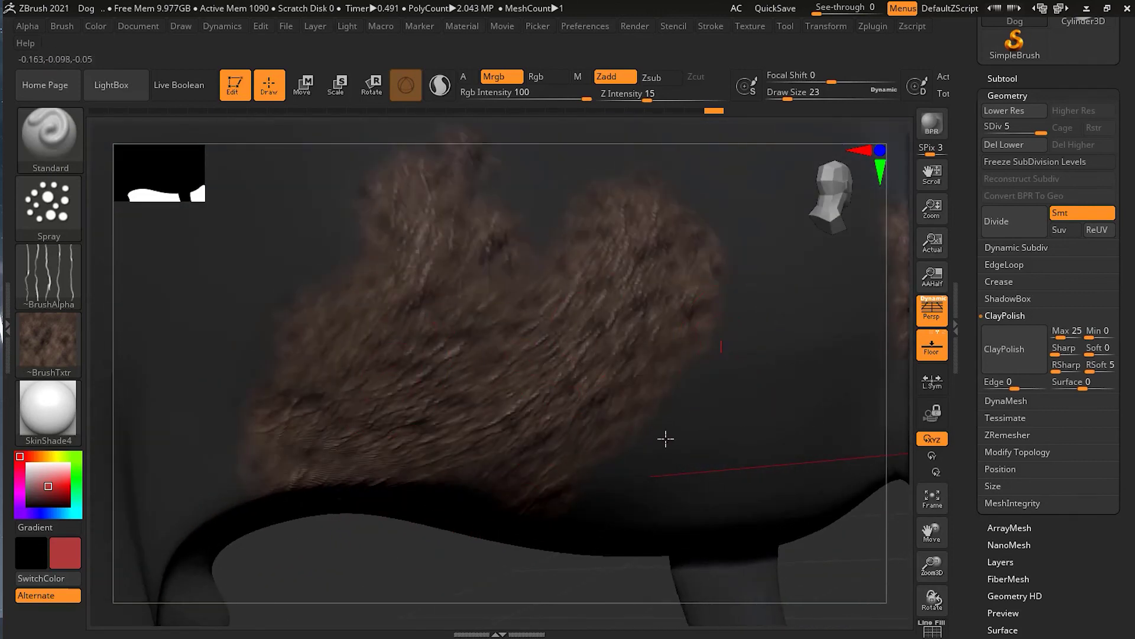
mouse_move(664, 439)
mouse_down()
mouse_move(676, 309)
mouse_move(615, 395)
mouse_up()
alt+drag(449, 563, 355, 573)
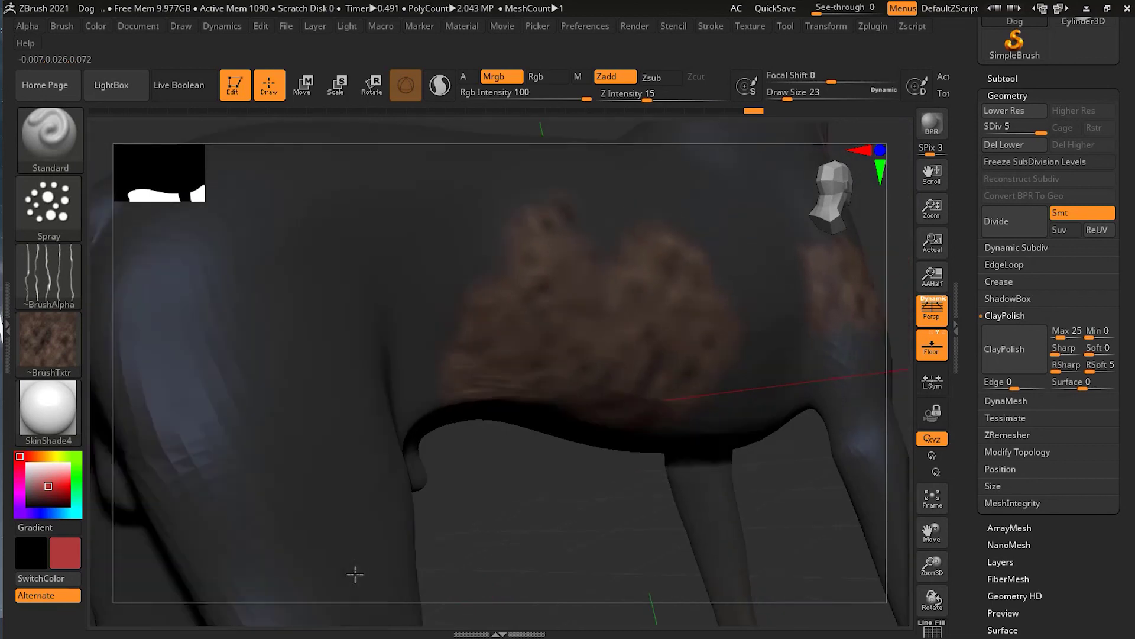
Step: Turn Paint With Alpha back on for the Standard brush with the Spray stroke
click(464, 76)
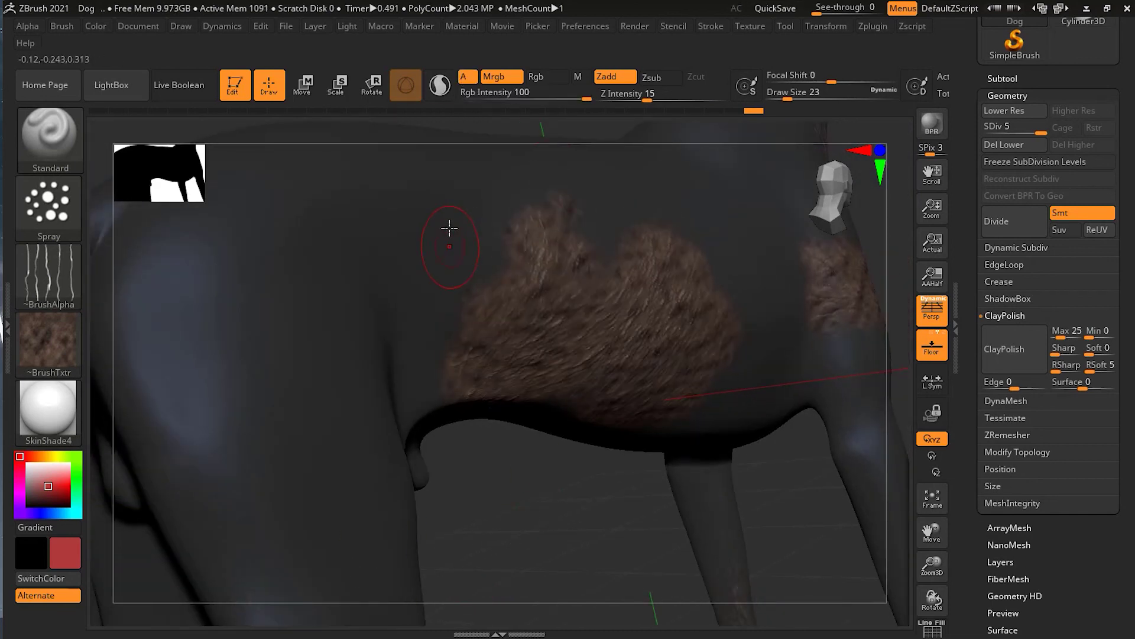
mouse_move(452, 228)
mouse_down()
mouse_move(319, 231)
mouse_move(225, 331)
mouse_move(269, 524)
mouse_move(355, 523)
mouse_up()
right_drag(275, 550, 499, 408)
drag(499, 407, 527, 497)
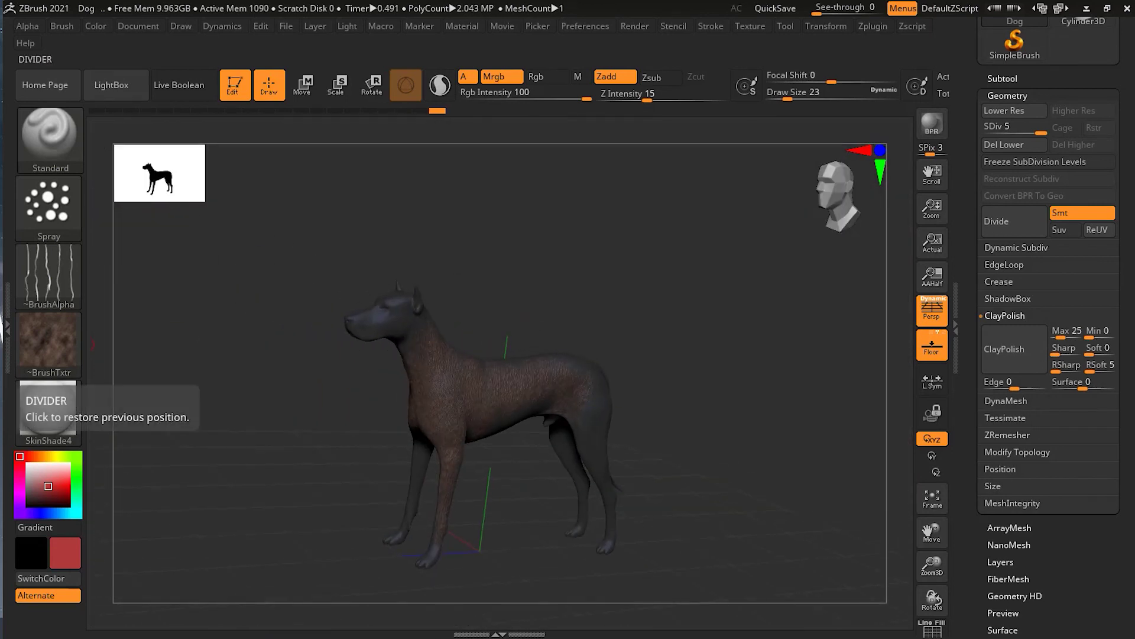